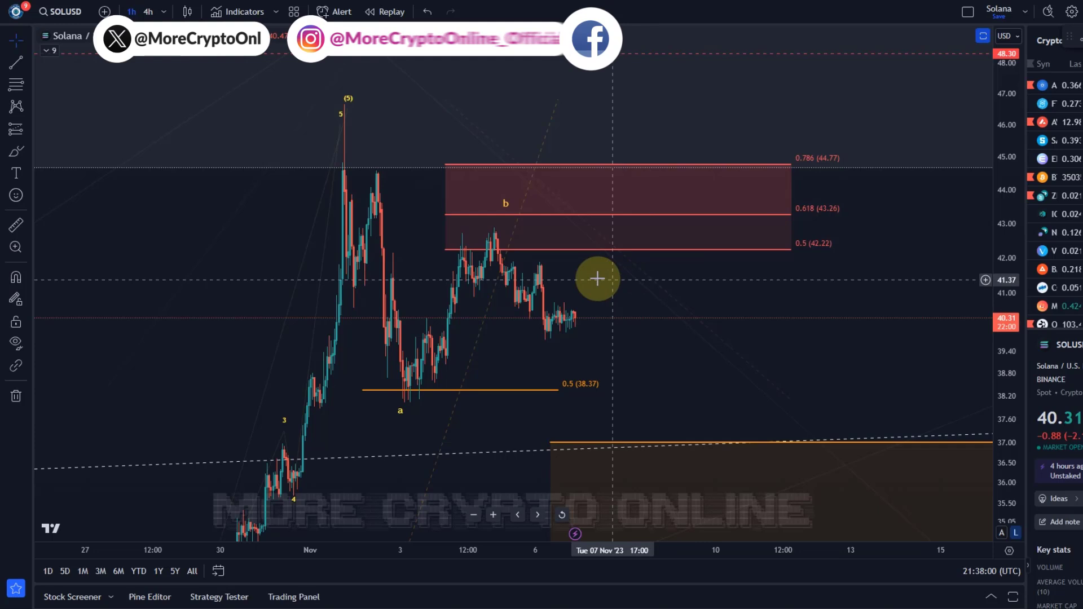
# - Reposition the wave b label at the recent corrective high, at about 43.06, and check the wave c target zone
pyautogui.moveTo(506, 215); pyautogui.dragTo(489, 222)
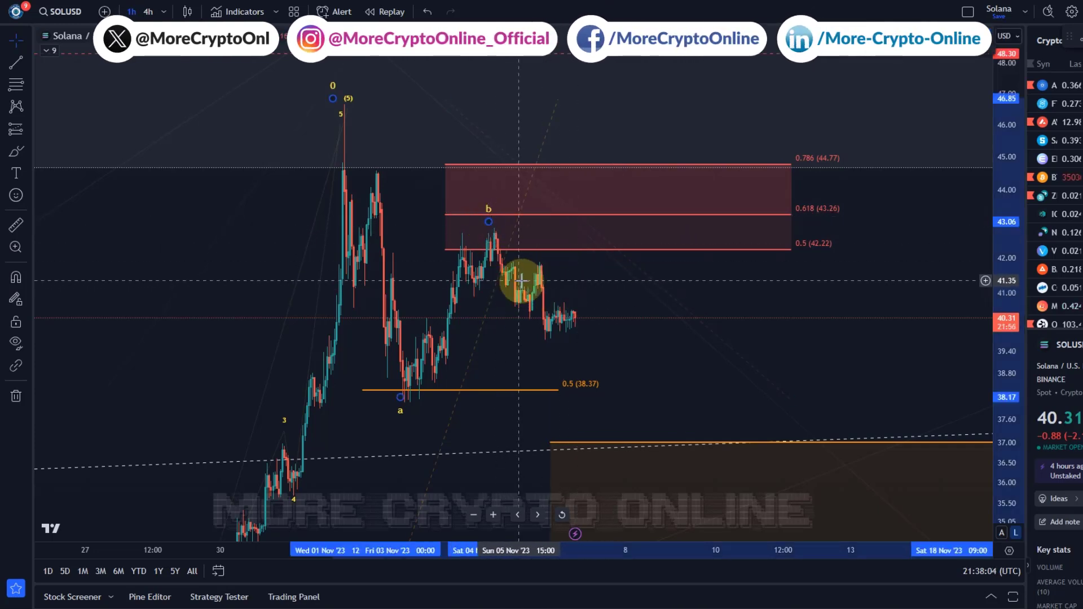
pyautogui.moveTo(671, 353)
pyautogui.mouseDown()
pyautogui.moveTo(500, 259)
pyautogui.moveTo(399, 117)
pyautogui.moveTo(633, 324)
pyautogui.moveTo(537, 394)
pyautogui.moveTo(522, 372)
pyautogui.mouseUp()
pyautogui.moveTo(999, 242); pyautogui.dragTo(996, 316)
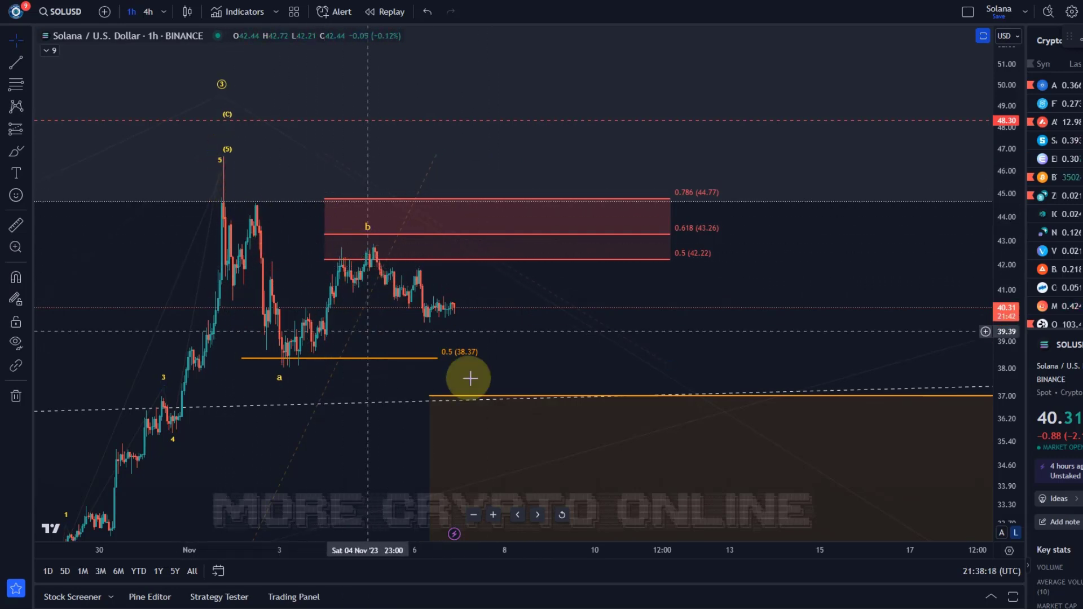
pyautogui.moveTo(496, 406); pyautogui.dragTo(259, 274)
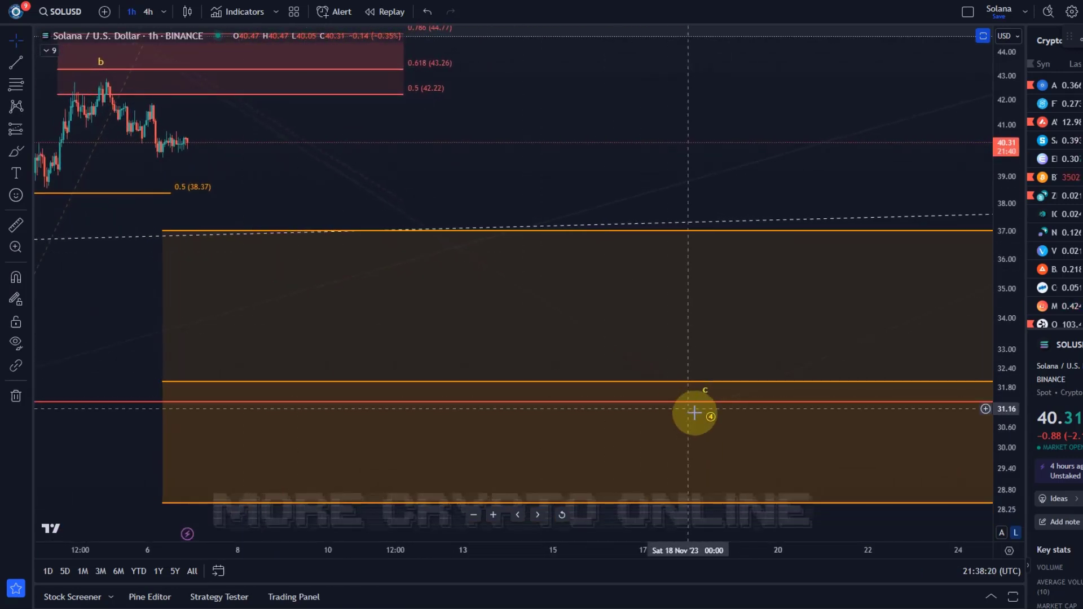
pyautogui.moveTo(340, 334); pyautogui.dragTo(755, 527)
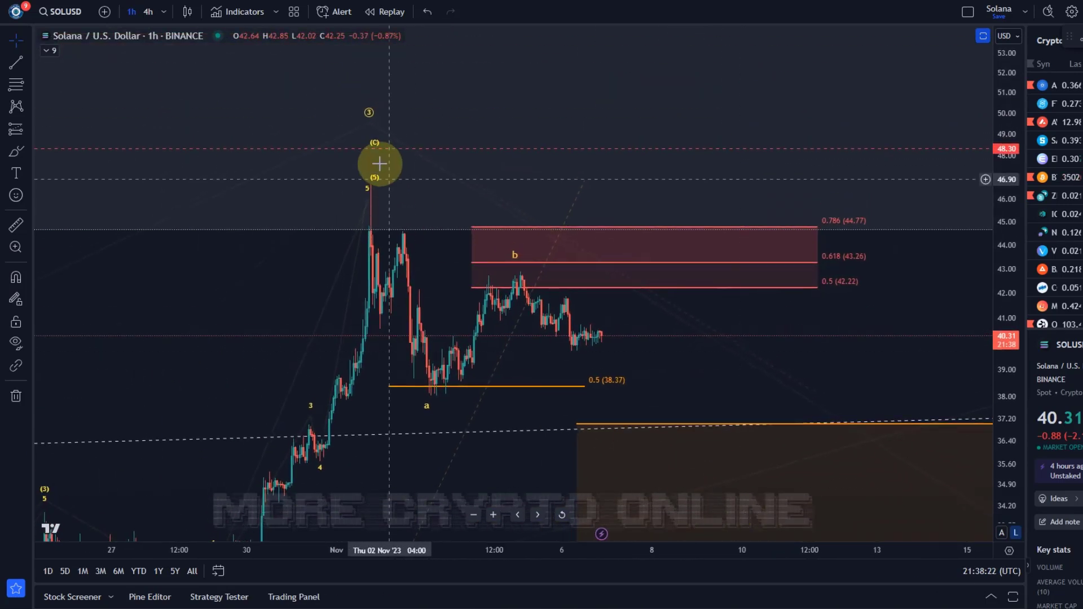
pyautogui.click(387, 116)
pyautogui.scroll(-2, 501, 295)
pyautogui.moveTo(499, 149); pyautogui.dragTo(480, 142)
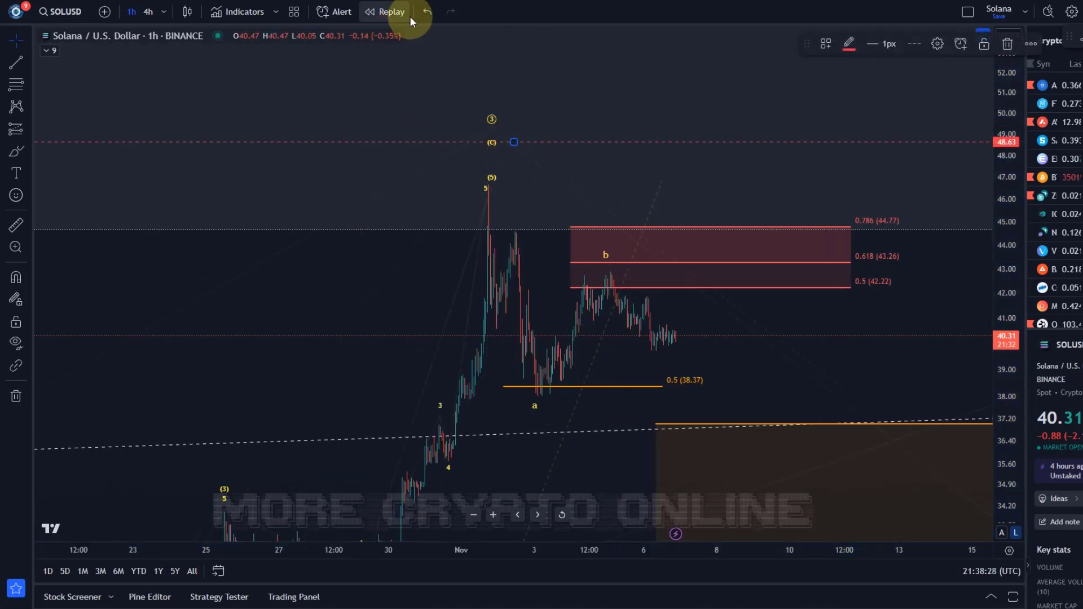
pyautogui.click(427, 11)
# - Adjust the circled wave 3 label above the November high to about 49.48 and check the circled wave 4 target
pyautogui.moveTo(826, 208); pyautogui.dragTo(654, 248)
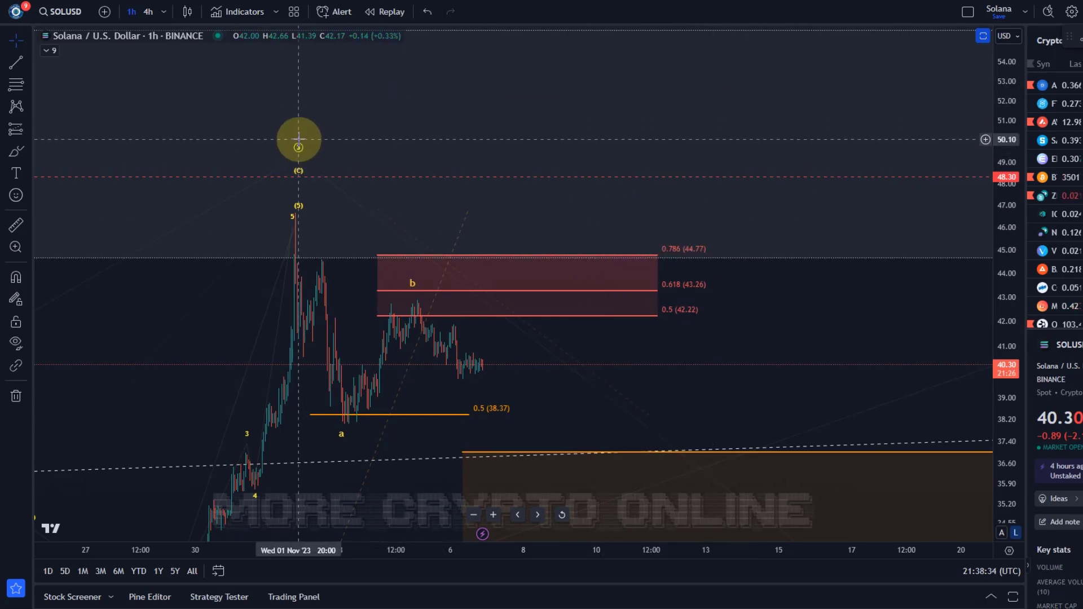
pyautogui.moveTo(299, 141)
pyautogui.mouseDown()
pyautogui.moveTo(363, 150)
pyautogui.moveTo(573, 60)
pyautogui.moveTo(588, 80)
pyautogui.moveTo(303, 157)
pyautogui.mouseUp()
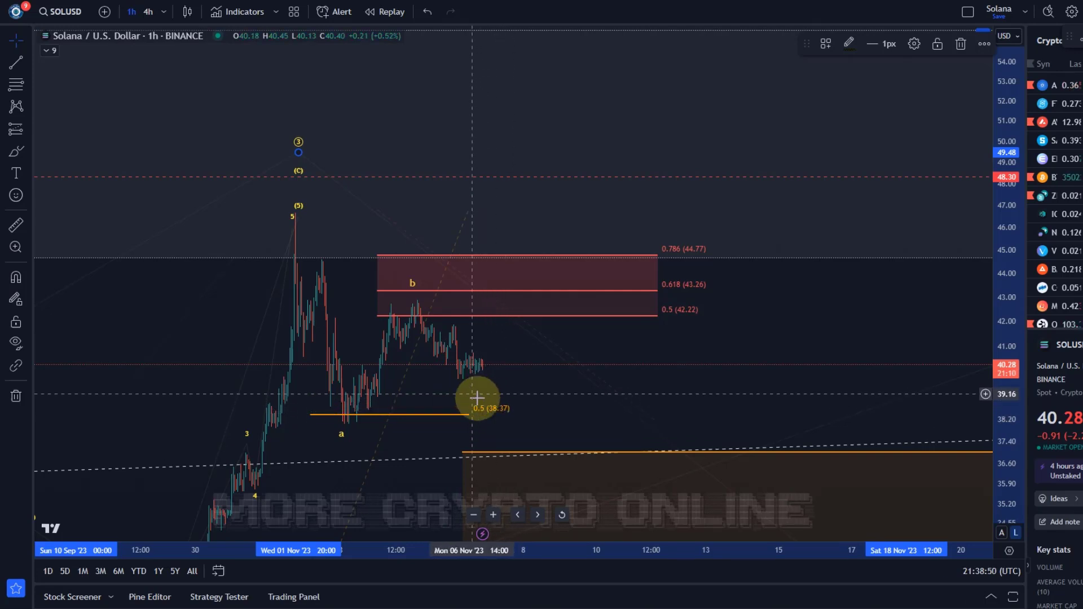
pyautogui.moveTo(653, 469); pyautogui.dragTo(253, 139)
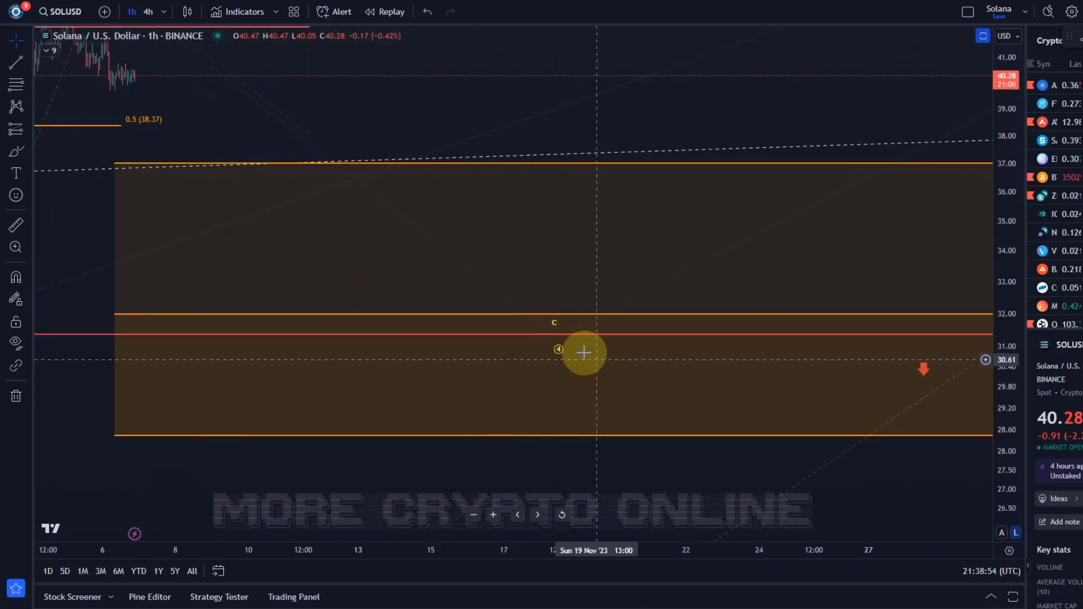
pyautogui.moveTo(211, 242); pyautogui.dragTo(608, 470)
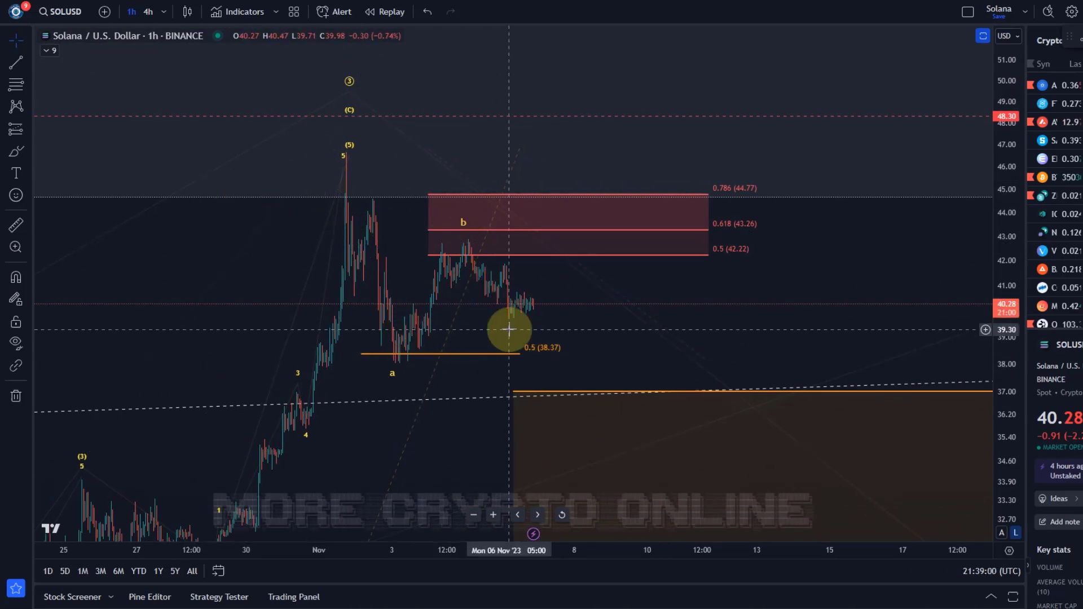
# - Switch the SOLUSD chart to the 30-minute interval
pyautogui.scroll(3, 293, 246)
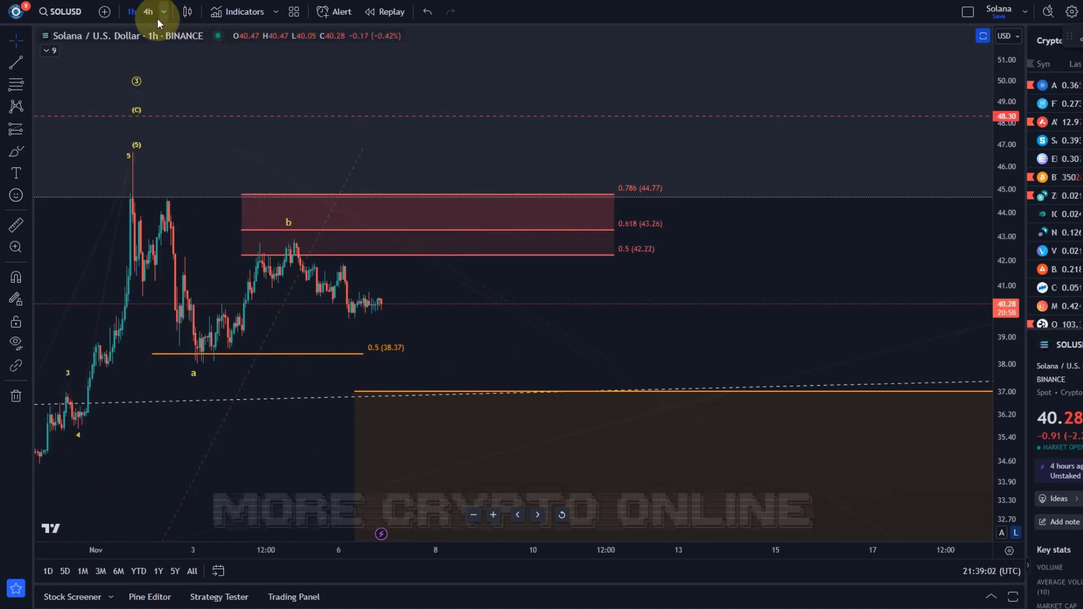
pyautogui.scroll(-2, 226, 237)
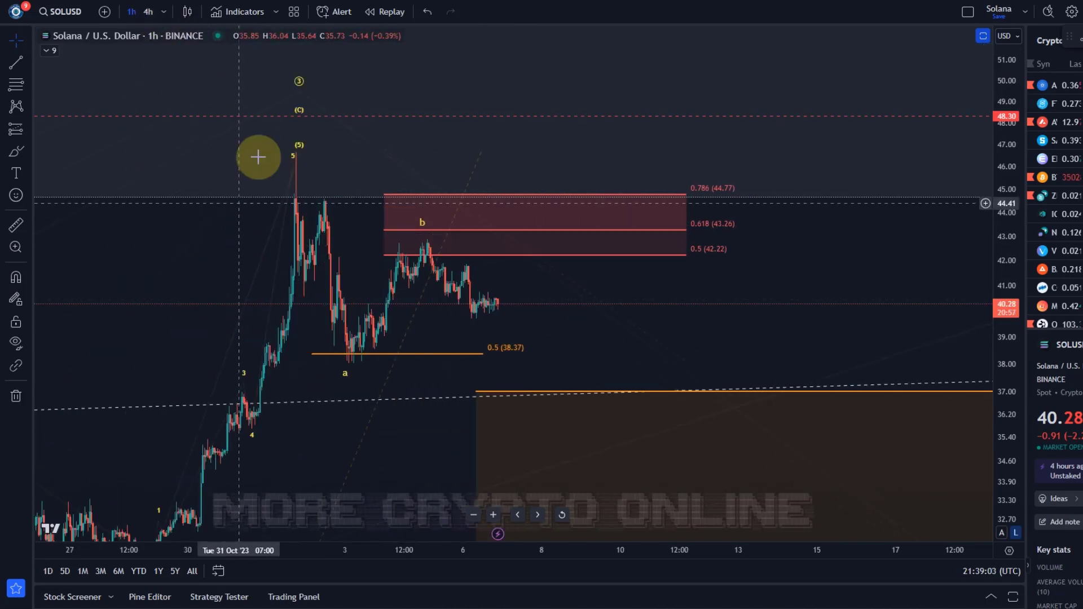
pyautogui.click(164, 13)
pyautogui.click(181, 229)
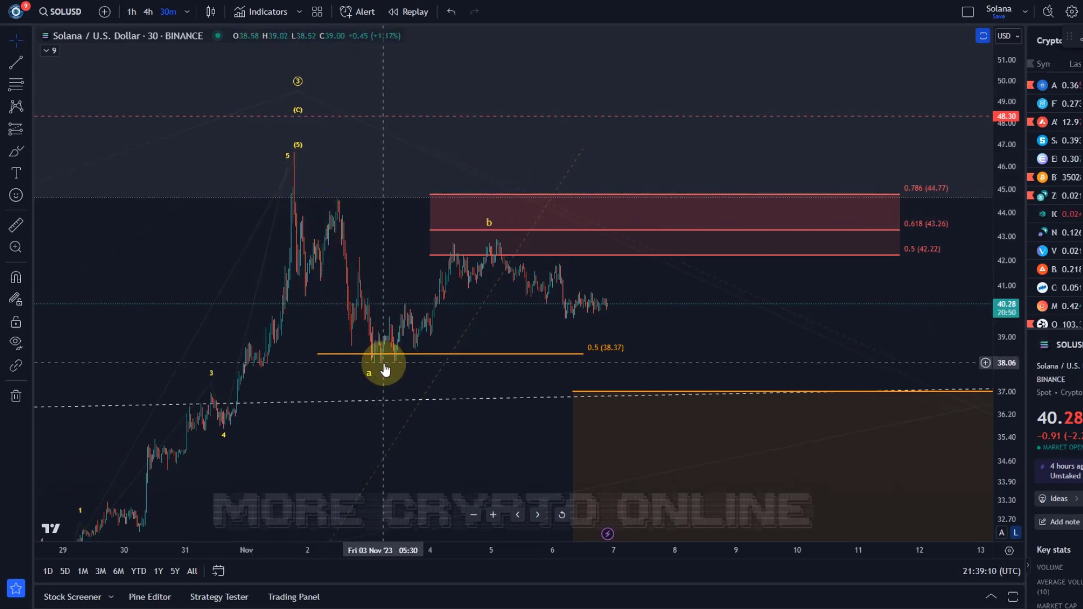
# - Draw an Elliott Correction Wave (ABC) from the high at about 46.76 through 40.77 and 44.65 to the low at about 38.08
pyautogui.click(22, 109)
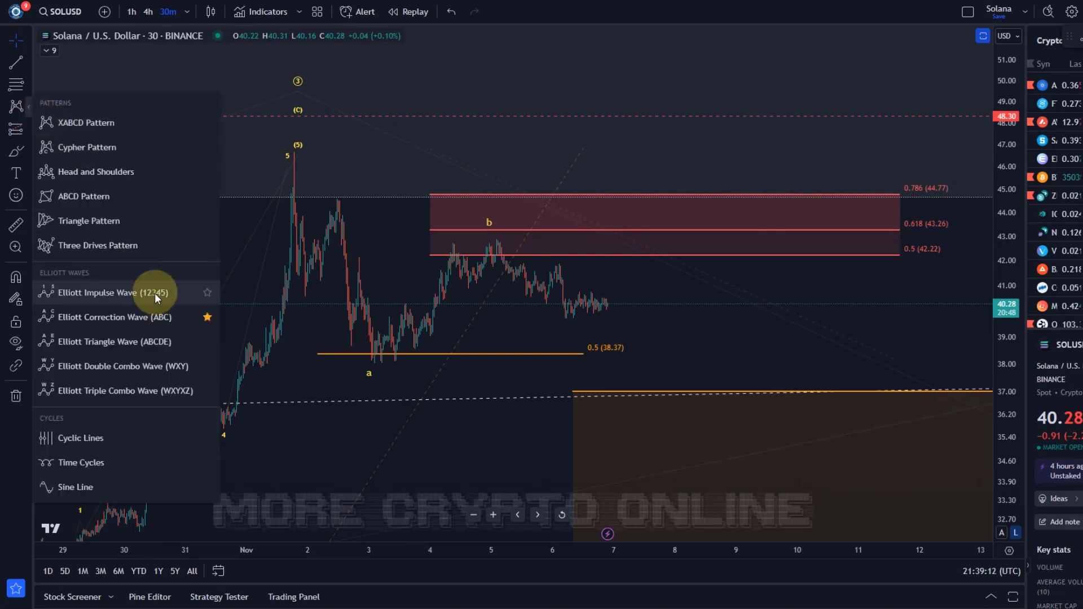
pyautogui.click(152, 313)
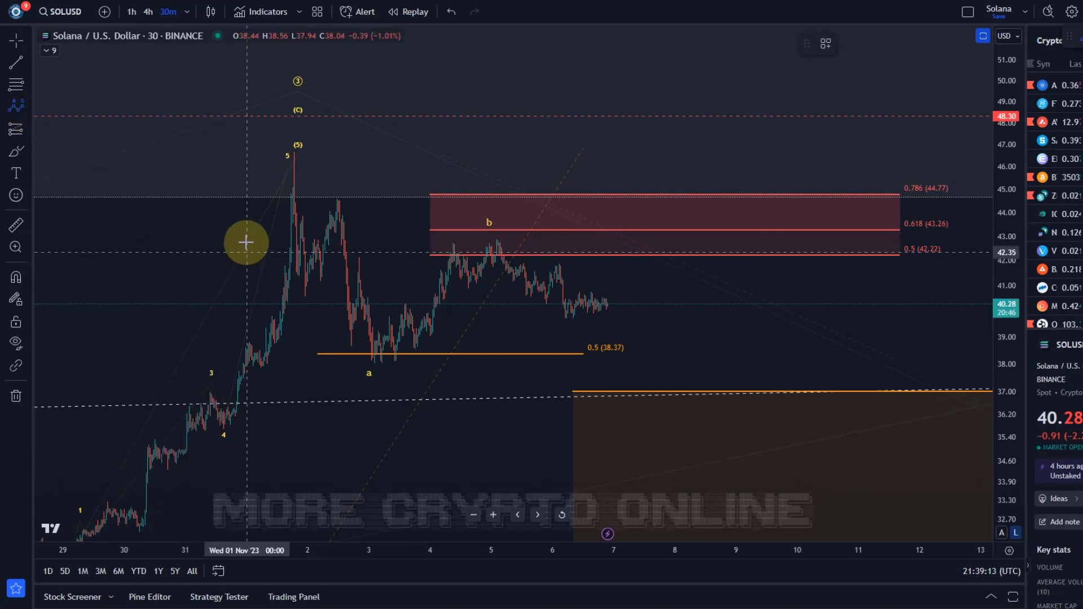
pyautogui.click(293, 151)
pyautogui.click(302, 291)
pyautogui.click(333, 198)
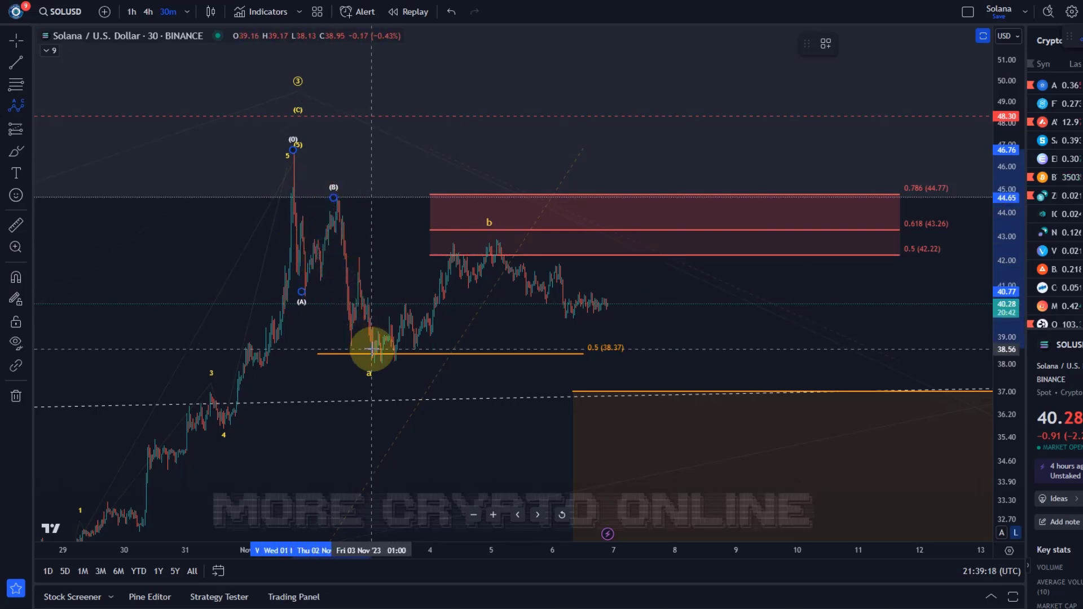
pyautogui.moveTo(369, 380); pyautogui.dragTo(389, 385)
pyautogui.click(390, 364)
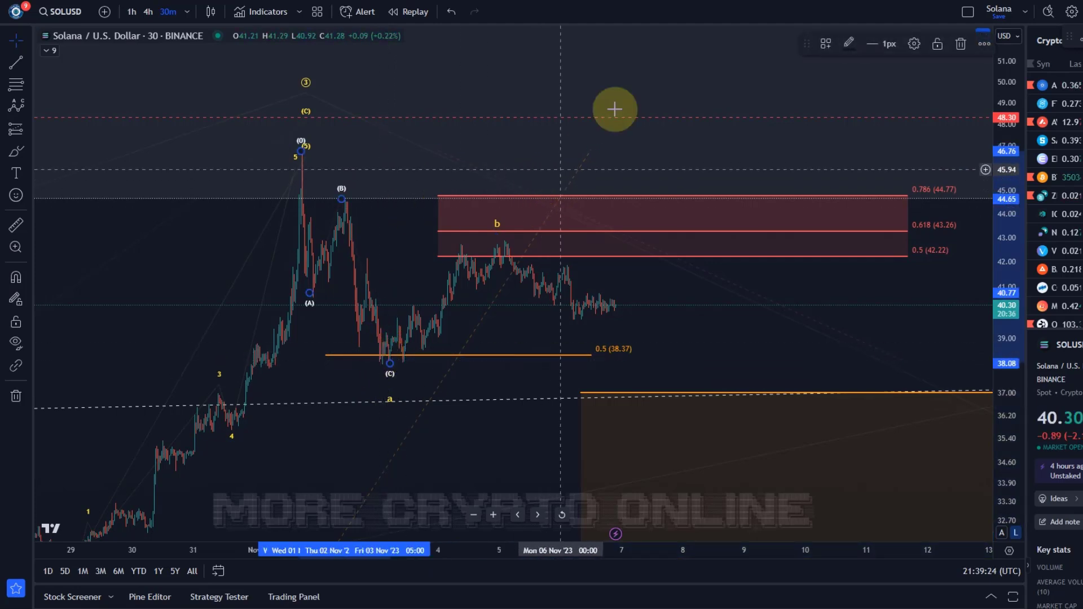
# - Recolour the new ABC wave light yellow and place the wave a label just under its (C) at about 37.56
pyautogui.click(853, 49)
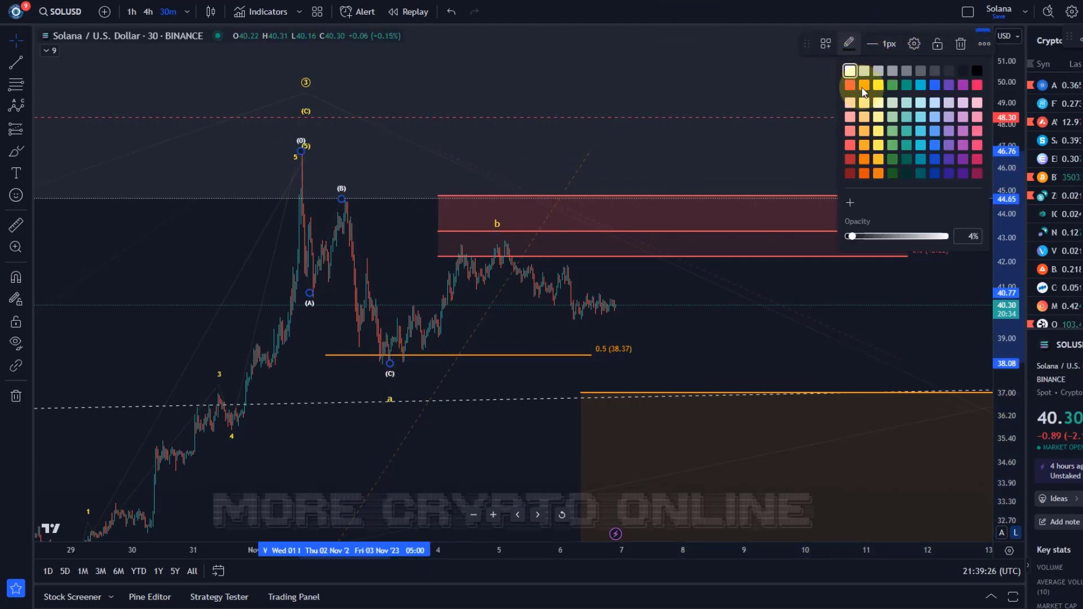
pyautogui.click(875, 100)
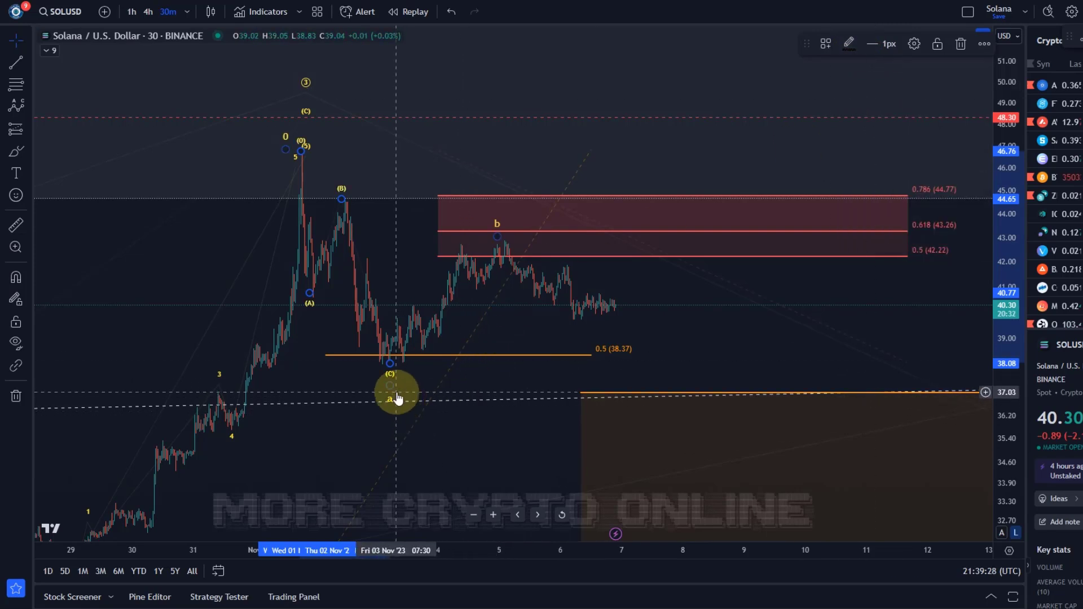
pyautogui.click(393, 386)
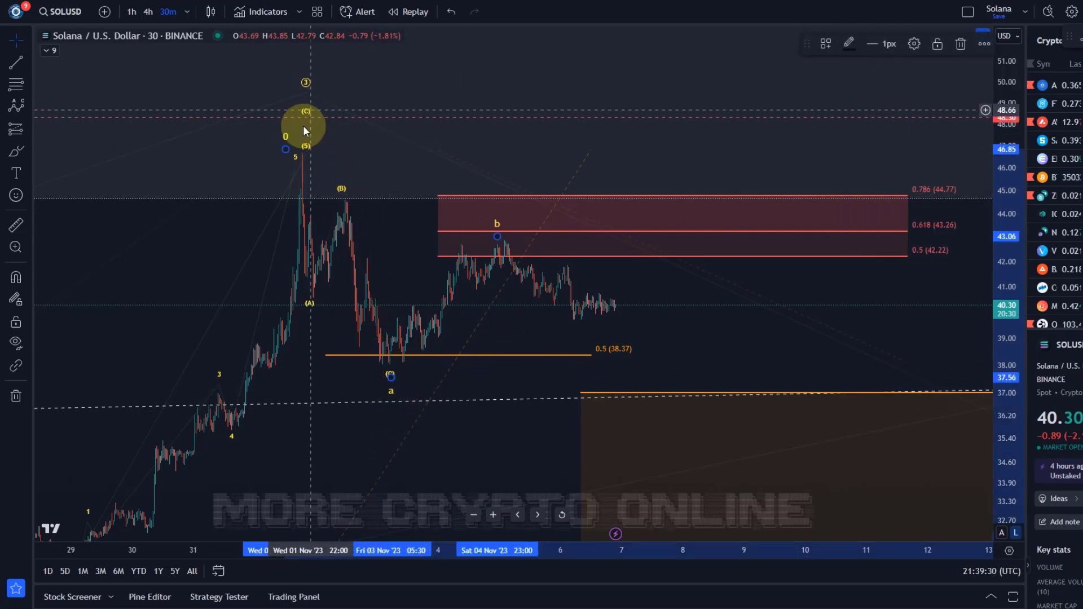
pyautogui.click(392, 378)
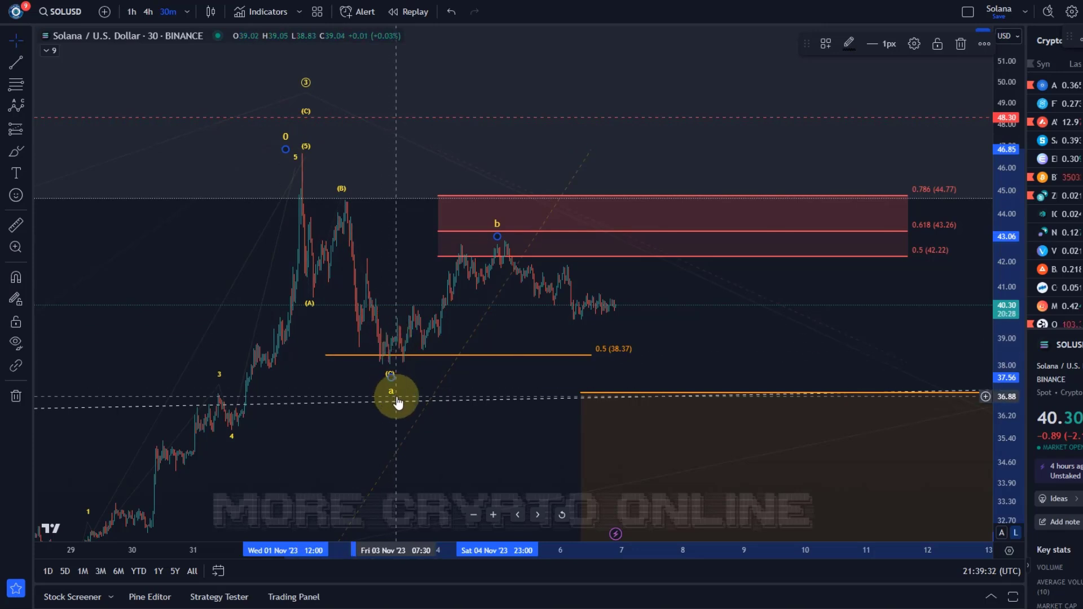
# - Try the wave b label at about 44.91 and higher above the resistance zone, and return it to the recent high at about 42.98
pyautogui.click(613, 193)
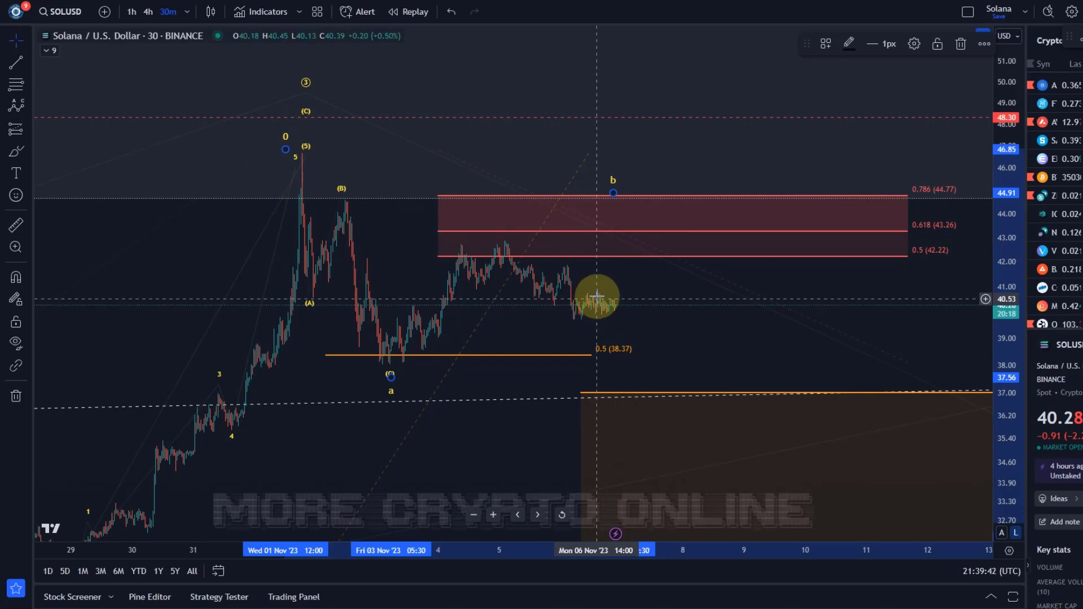
pyautogui.scroll(-2, 597, 280)
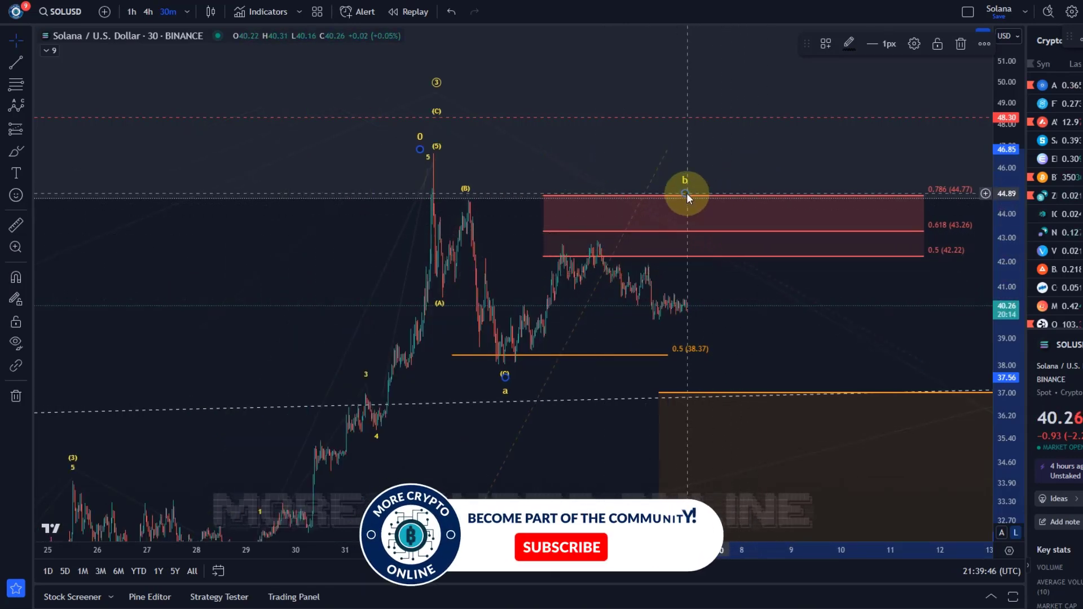
pyautogui.moveTo(689, 192); pyautogui.dragTo(633, 152)
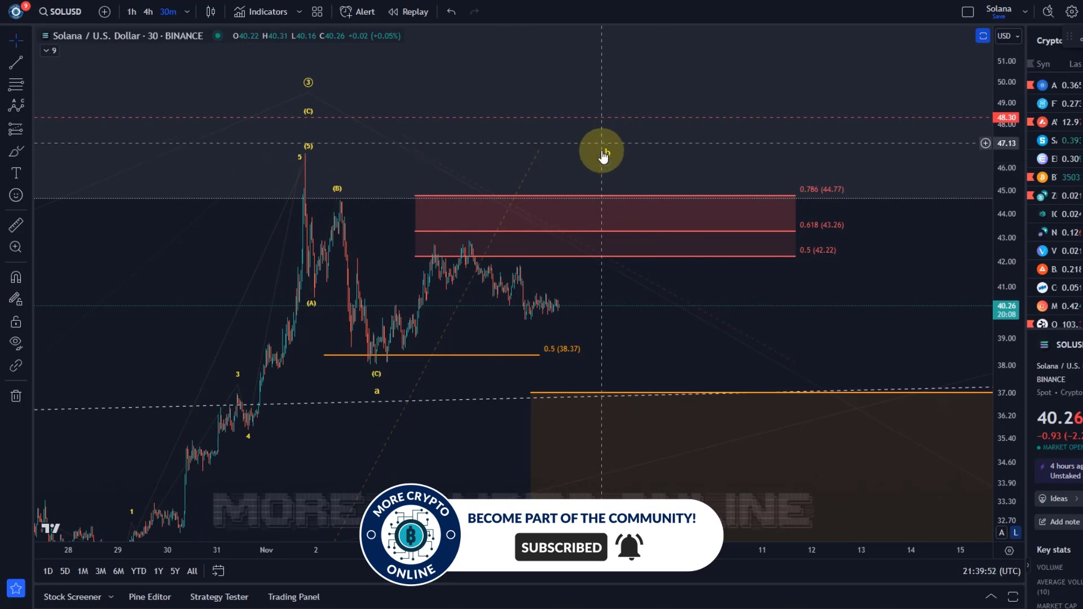
pyautogui.moveTo(609, 164); pyautogui.dragTo(463, 243)
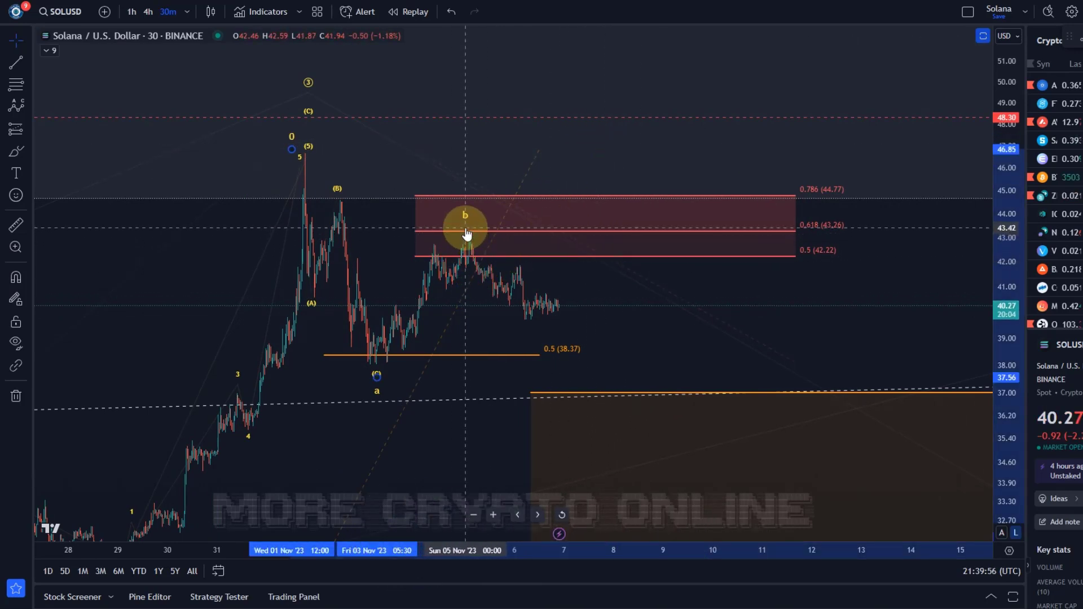
pyautogui.moveTo(472, 233)
pyautogui.mouseDown()
pyautogui.moveTo(582, 191)
pyautogui.moveTo(473, 245)
pyautogui.mouseUp()
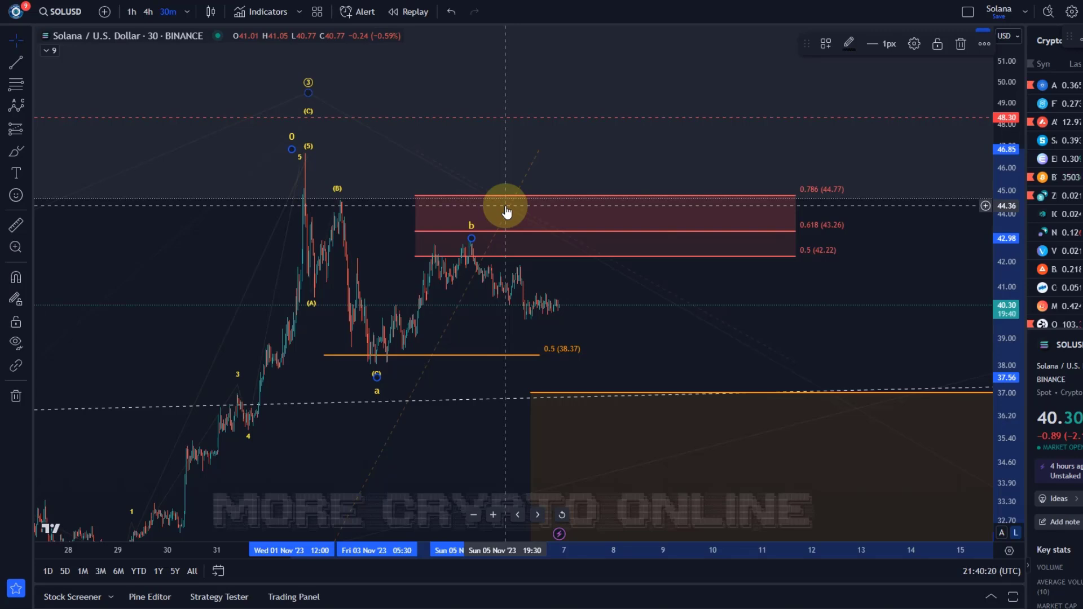
# - Raise the wave b label to about 45.58 and draw an ABC correction from 38.22 through 43.01 and about 39.63 toward the 0.786 level
pyautogui.moveTo(473, 230)
pyautogui.mouseDown()
pyautogui.moveTo(602, 200)
pyautogui.moveTo(594, 185)
pyautogui.mouseUp()
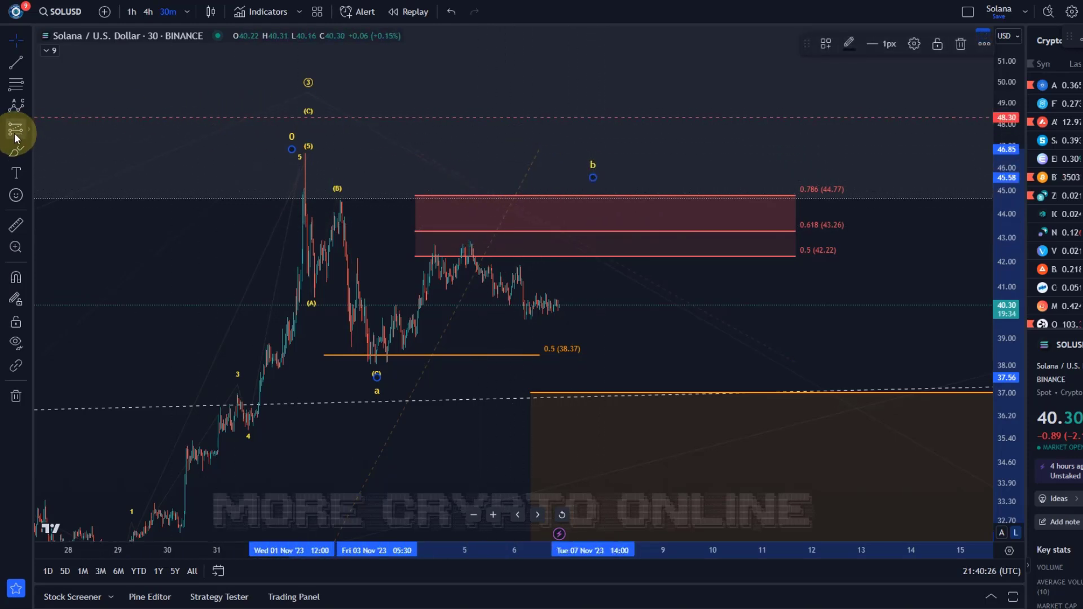
pyautogui.click(29, 110)
pyautogui.click(18, 109)
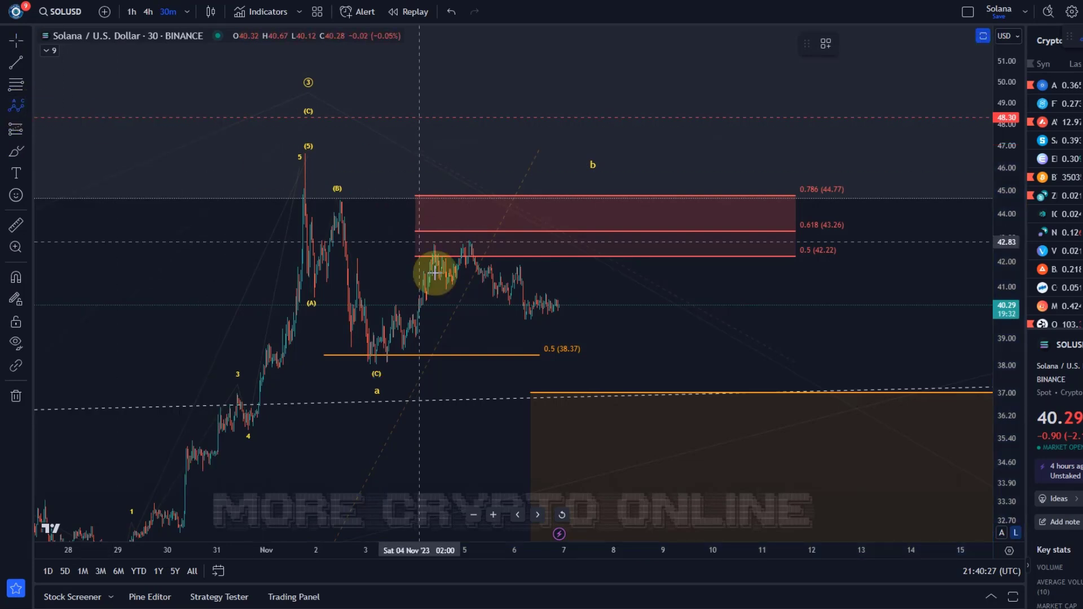
pyautogui.click(370, 359)
pyautogui.click(527, 326)
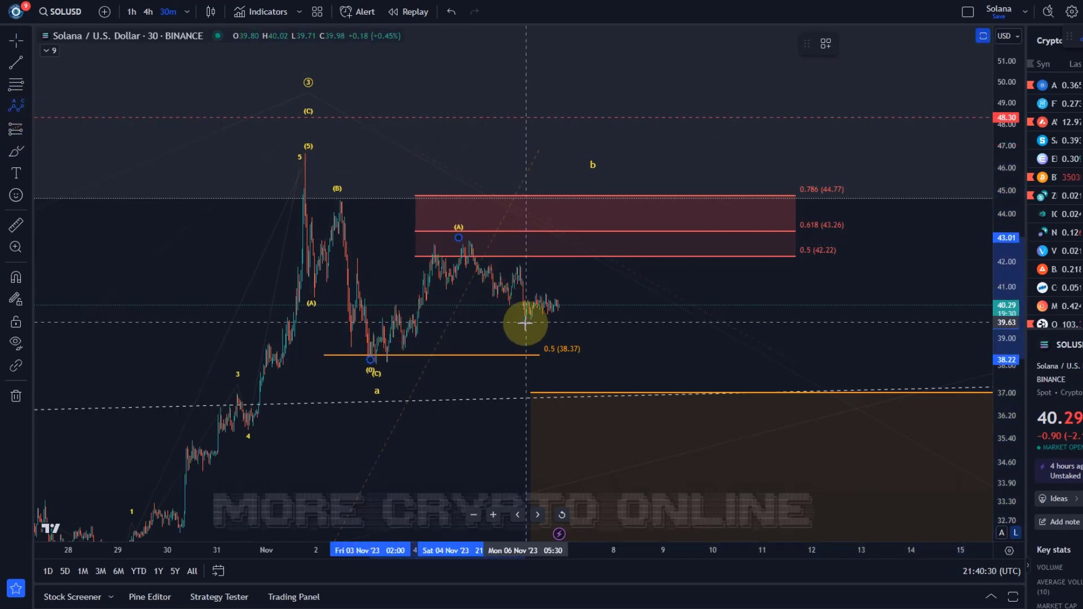
pyautogui.click(582, 205)
# - Examine the orange Fibonacci support zone around the wave c and circled 4 targets, including its 0.236, 0.382 and 0.5 levels
pyautogui.moveTo(621, 324); pyautogui.dragTo(457, 284)
pyautogui.scroll(-5, 432, 121)
pyautogui.scroll(-3, 608, 350)
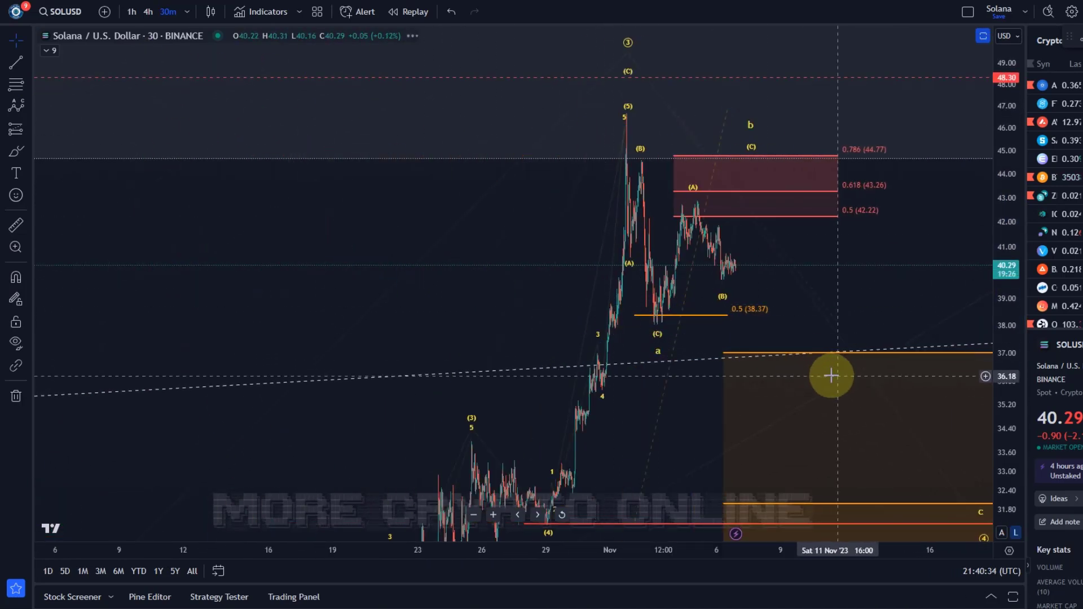
pyautogui.scroll(4, 834, 375)
pyautogui.moveTo(762, 398); pyautogui.dragTo(682, 377)
pyautogui.moveTo(1006, 201); pyautogui.dragTo(960, 362)
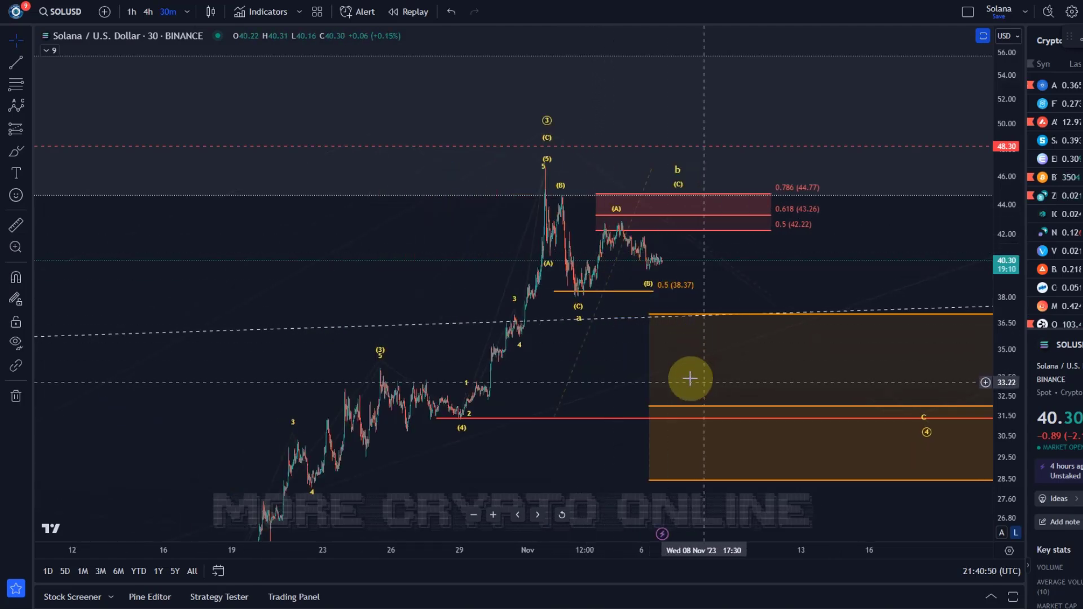
pyautogui.moveTo(701, 380); pyautogui.dragTo(319, 290)
pyautogui.scroll(-3, 477, 333)
pyautogui.moveTo(641, 427); pyautogui.dragTo(271, 435)
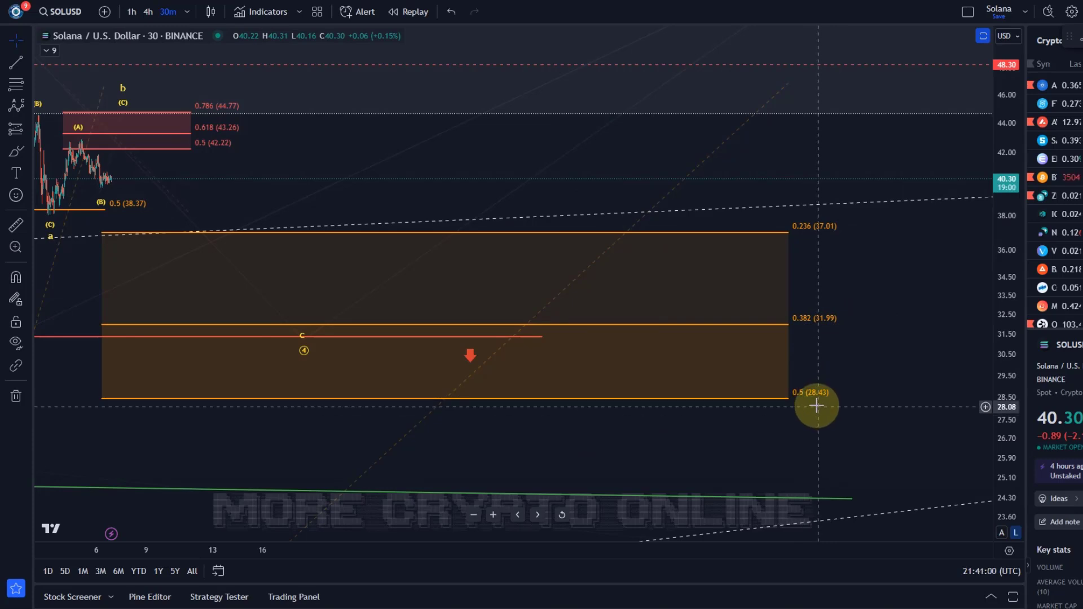
pyautogui.moveTo(252, 272); pyautogui.dragTo(522, 362)
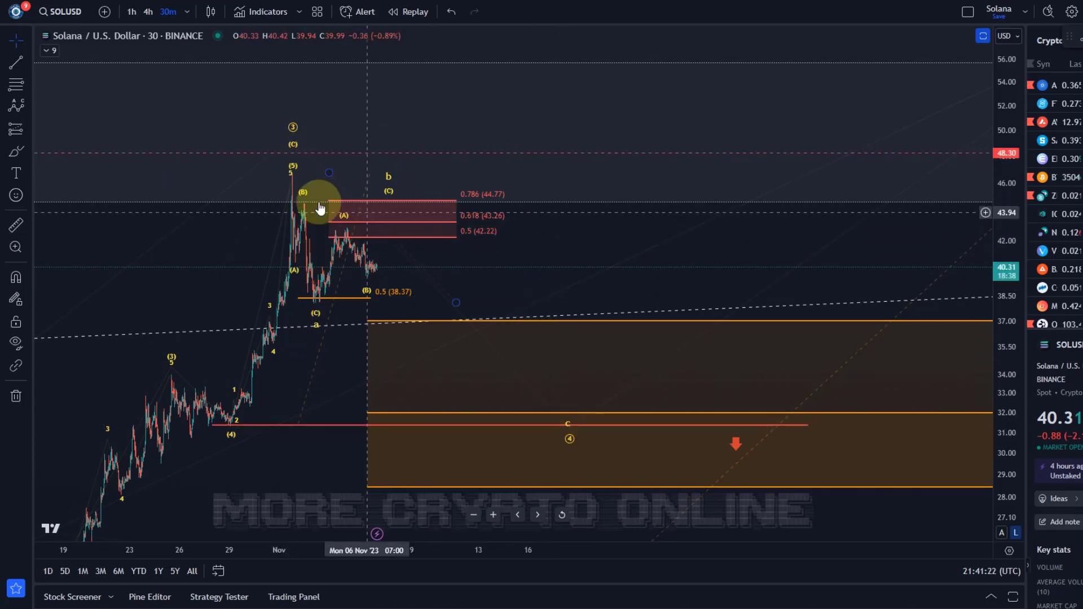
# - Adjust the circled wave 3 label above the November high to about 49.56 and review the complete wave count
pyautogui.moveTo(295, 137)
pyautogui.mouseDown()
pyautogui.moveTo(423, 53)
pyautogui.moveTo(294, 136)
pyautogui.mouseUp()
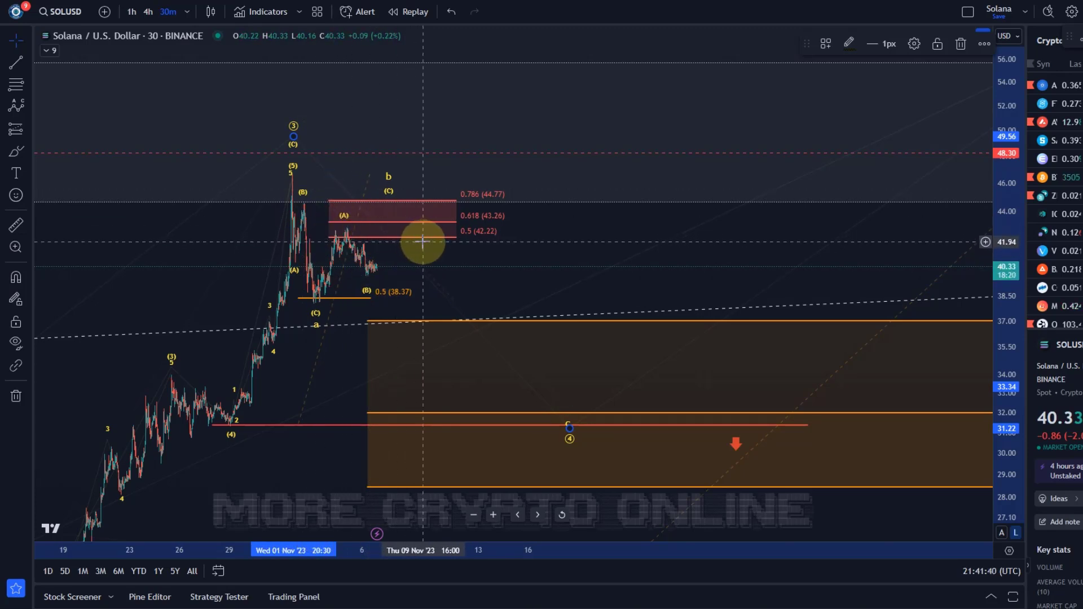
pyautogui.scroll(2, 382, 261)
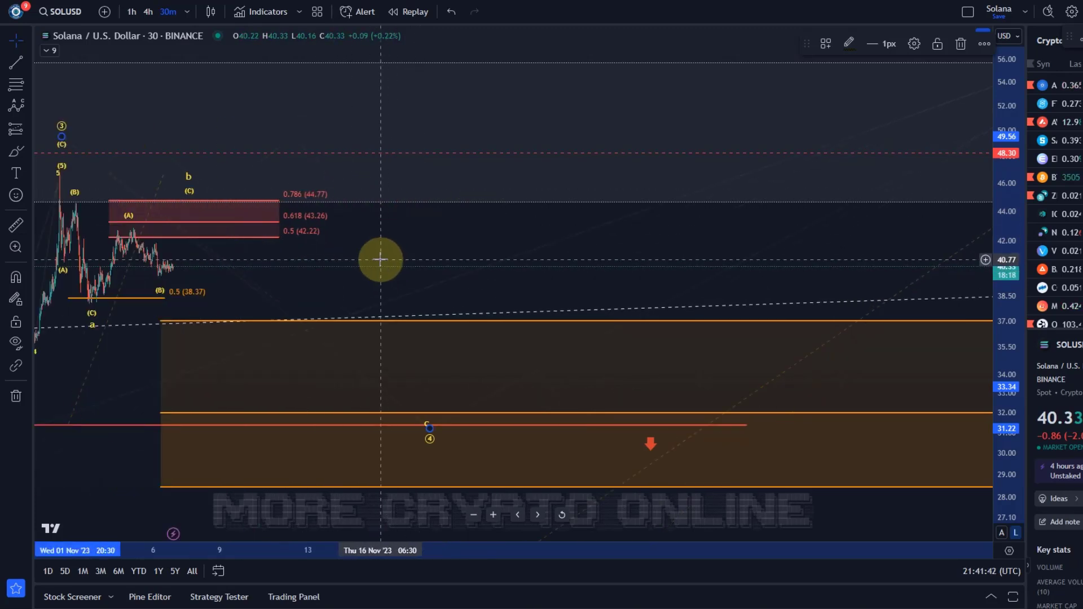
pyautogui.moveTo(338, 288); pyautogui.dragTo(689, 343)
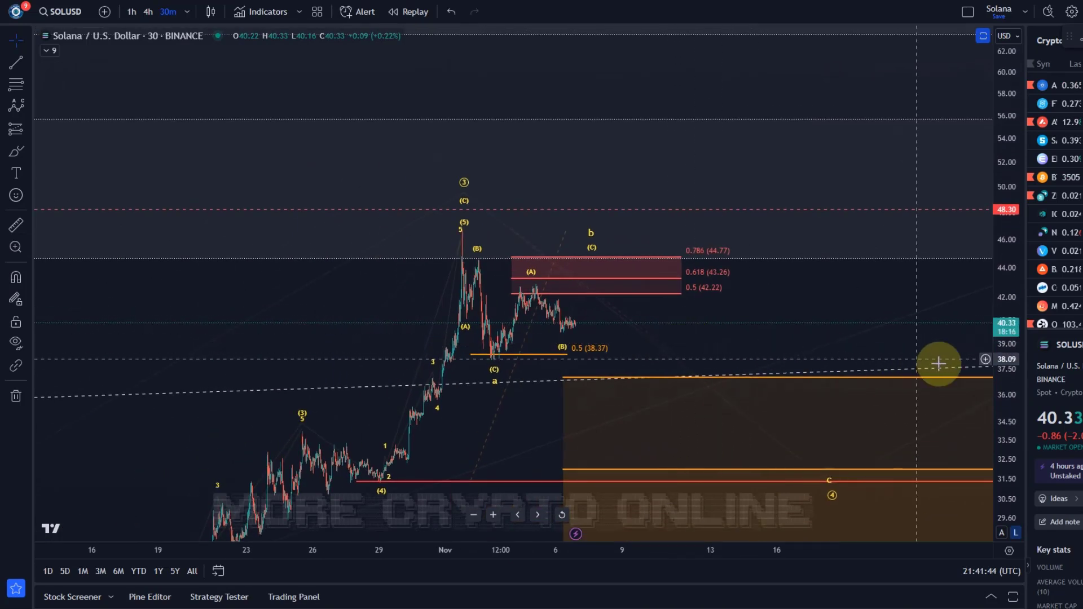
# - Lower the projected wave (C) point to about 44.22 inside the red resistance zone and move the wave b label just above it
pyautogui.moveTo(1006, 394); pyautogui.dragTo(999, 278)
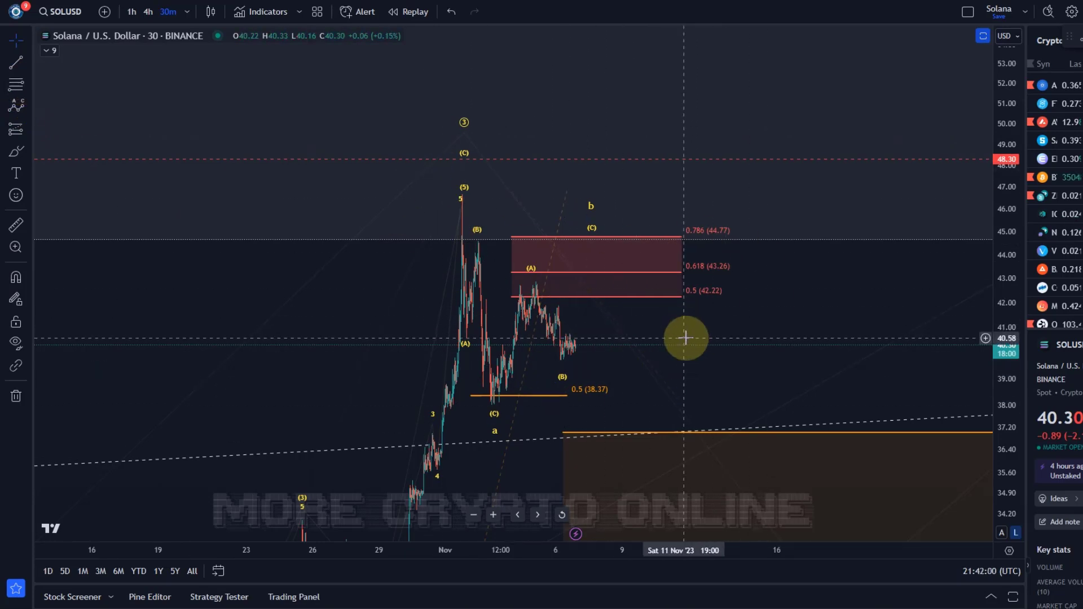
pyautogui.click(532, 281)
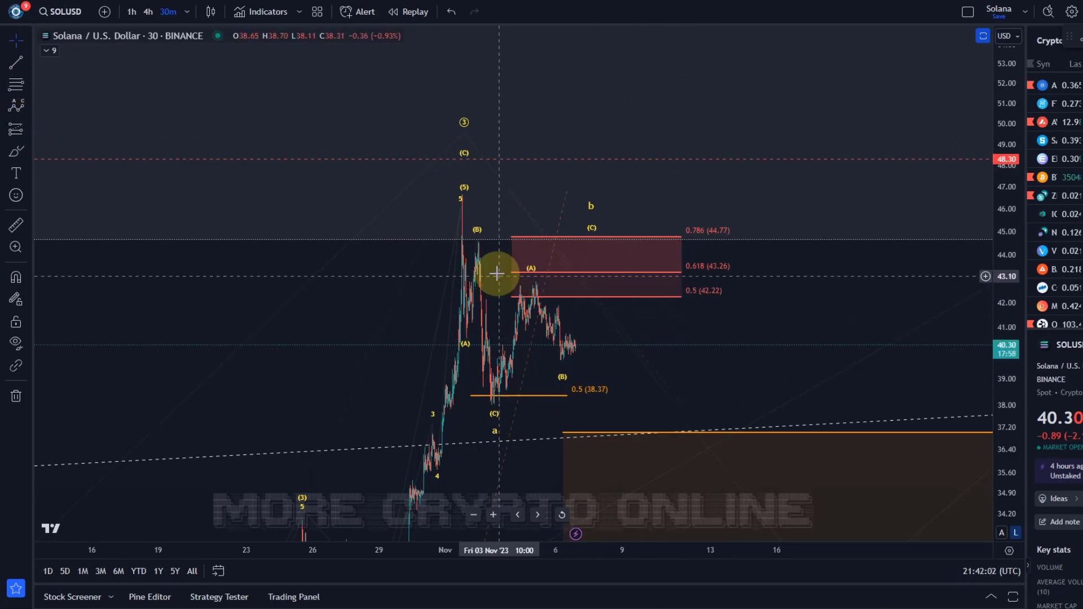
pyautogui.click(450, 213)
pyautogui.click(457, 190)
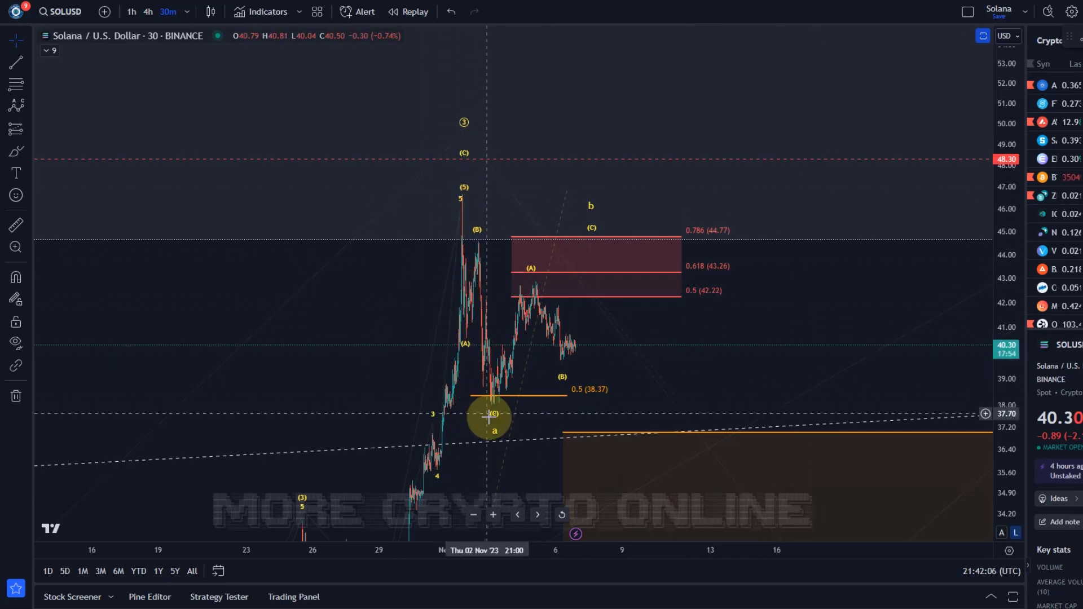
pyautogui.click(530, 281)
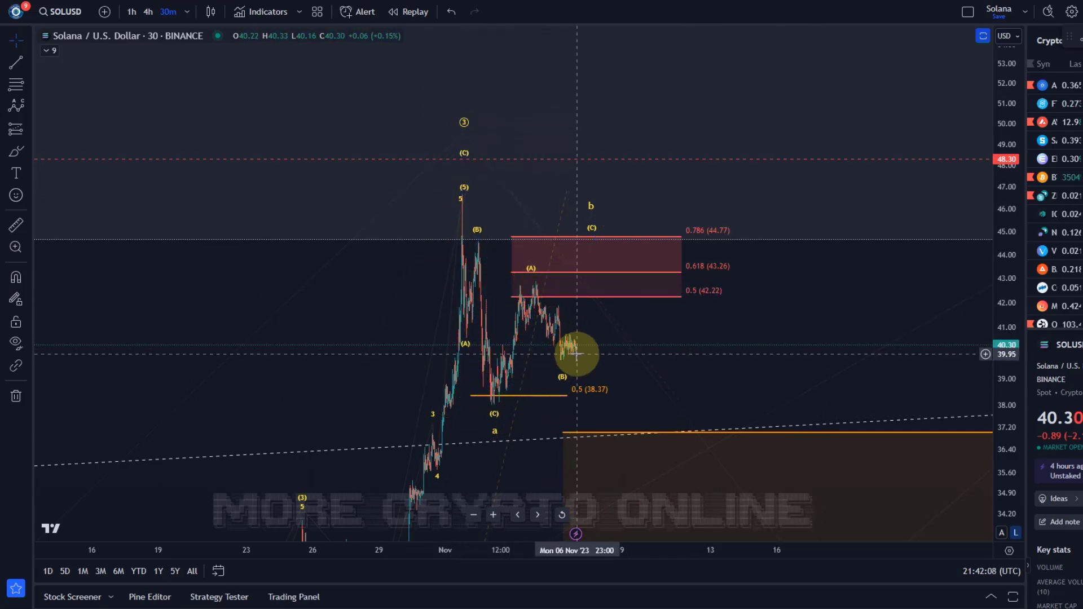
pyautogui.moveTo(593, 237)
pyautogui.mouseDown()
pyautogui.moveTo(608, 246)
pyautogui.moveTo(599, 250)
pyautogui.mouseUp()
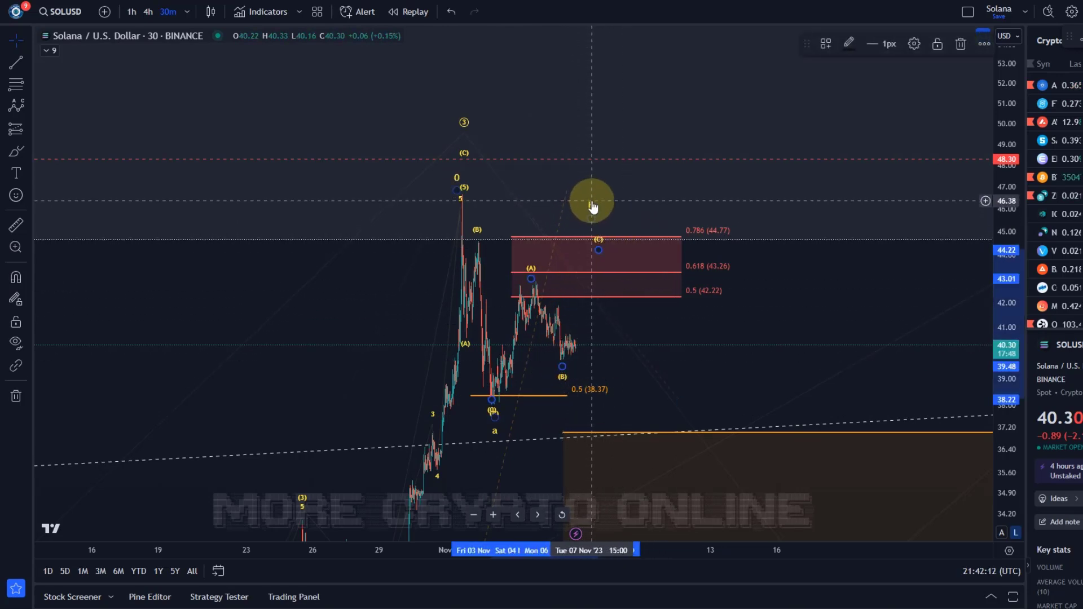
pyautogui.moveTo(592, 205); pyautogui.dragTo(609, 233)
# - Try a Fibonacci retracement from the wave a low at about 38.1 up to about 42.95, and delete it
pyautogui.moveTo(623, 181); pyautogui.dragTo(590, 142)
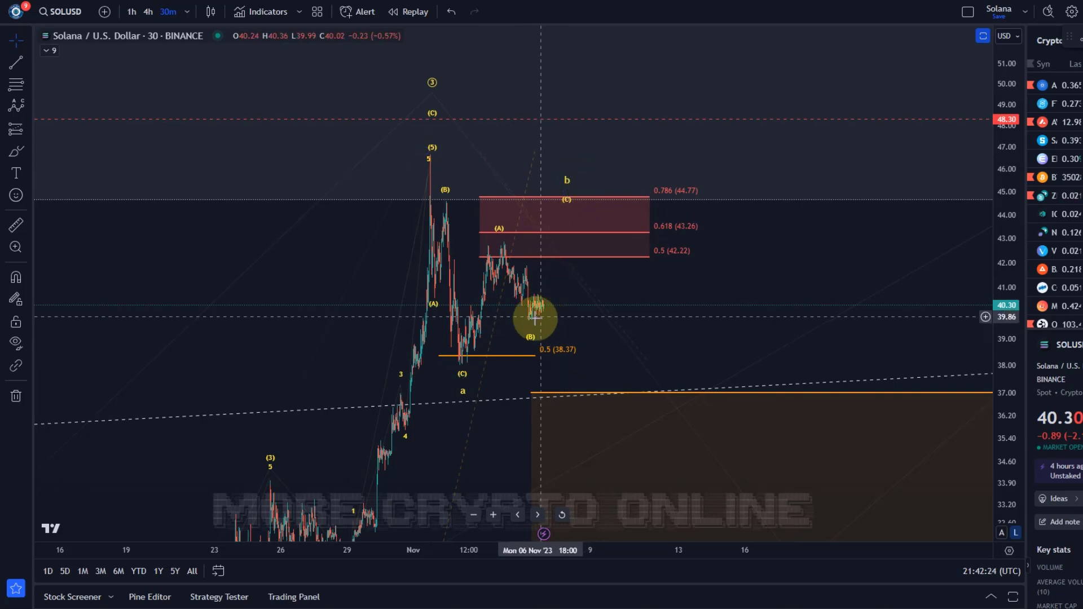
pyautogui.click(17, 86)
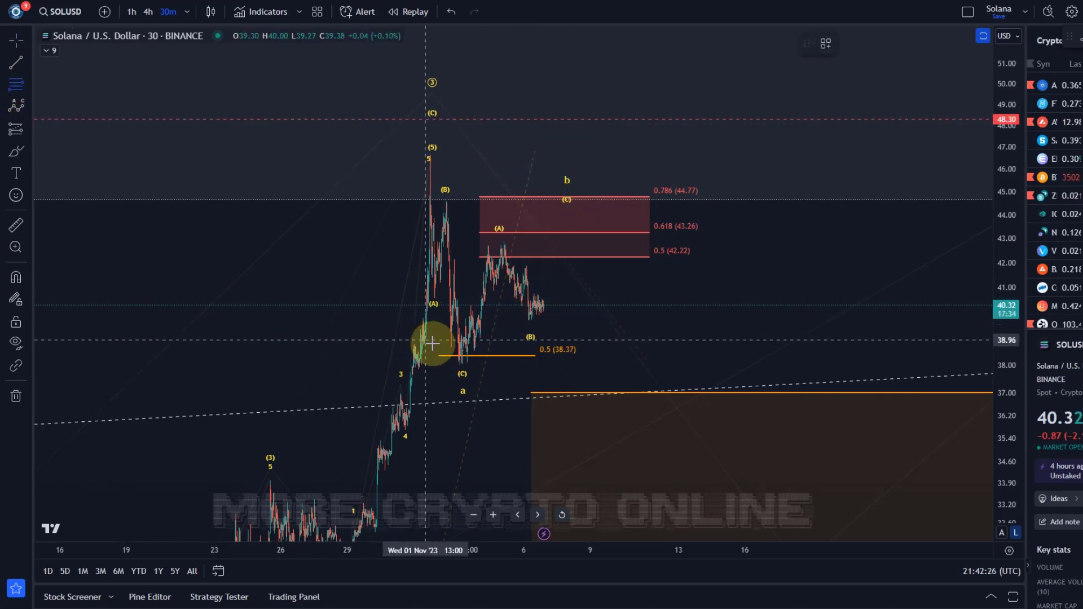
pyautogui.moveTo(487, 364)
pyautogui.mouseDown()
pyautogui.moveTo(570, 295)
pyautogui.moveTo(574, 240)
pyautogui.mouseUp()
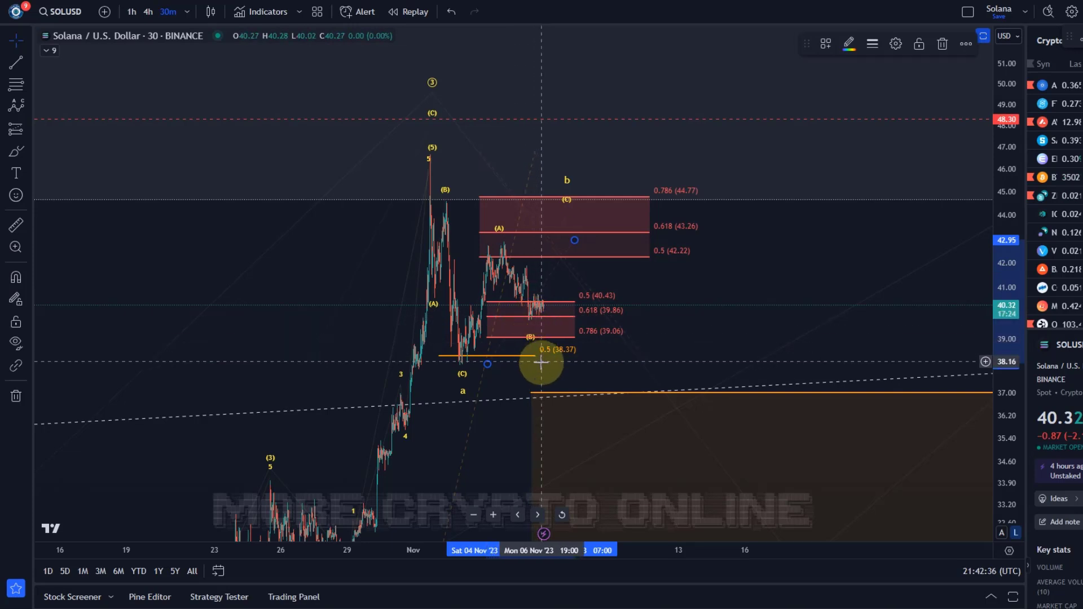
pyautogui.press('Delete')
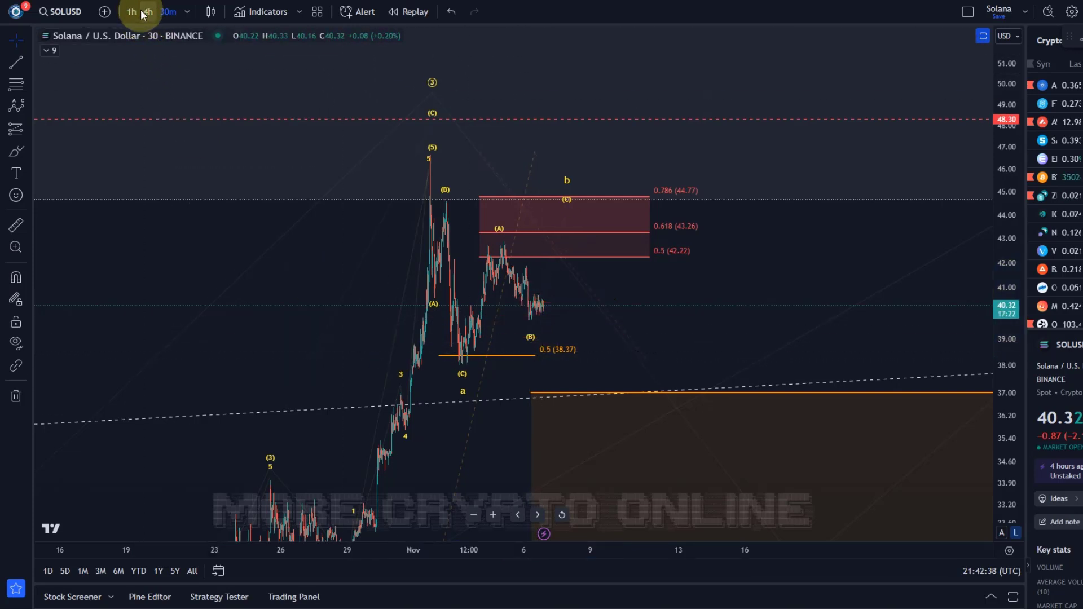
# - Try a dashed trend line from the wave (A) high at about 42.84 down to about 40.44, and delete it
pyautogui.scroll(5, 315, 306)
pyautogui.moveTo(313, 334); pyautogui.dragTo(923, 333)
pyautogui.scroll(5, 760, 289)
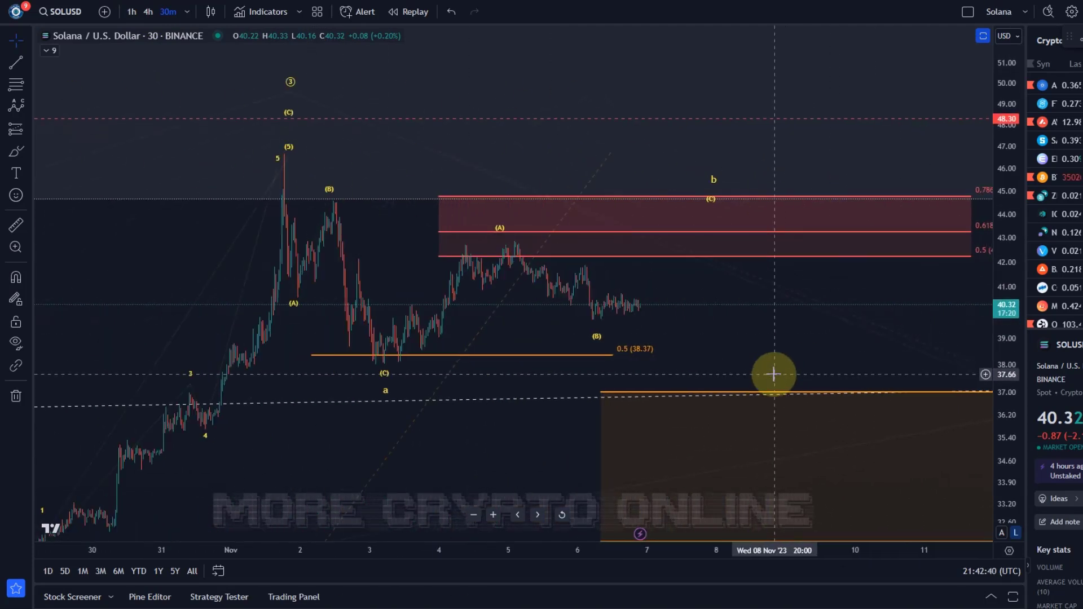
pyautogui.scroll(2, 965, 227)
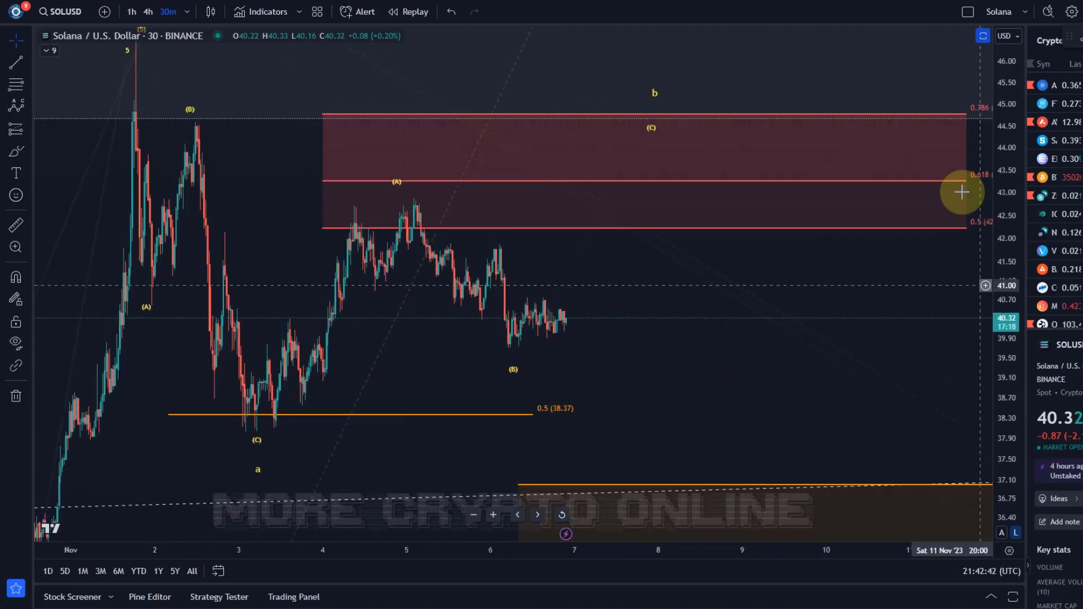
pyautogui.moveTo(965, 228); pyautogui.dragTo(942, 113)
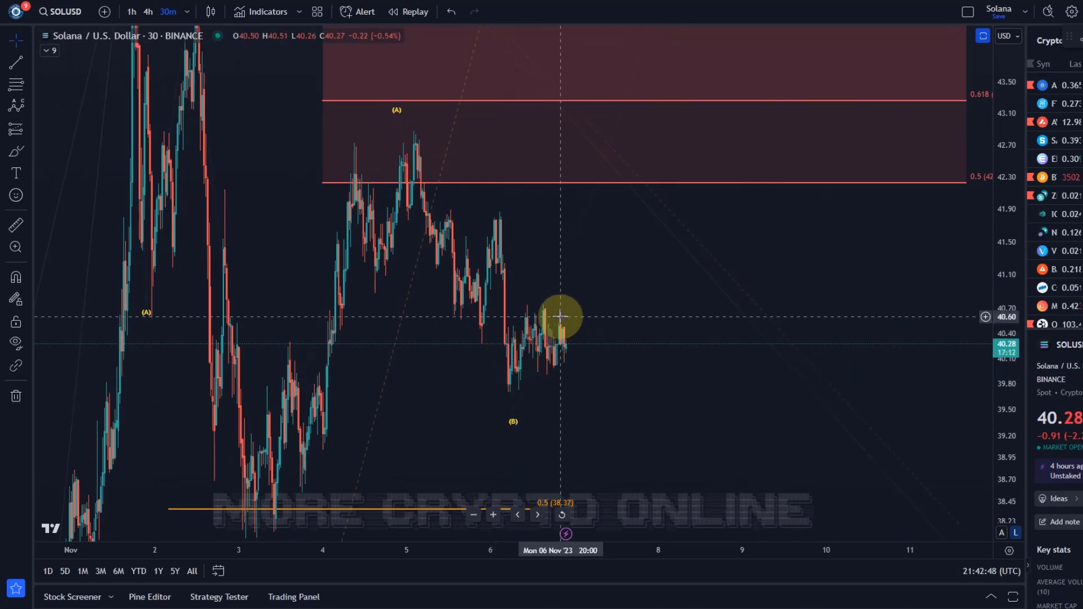
pyautogui.click(15, 60)
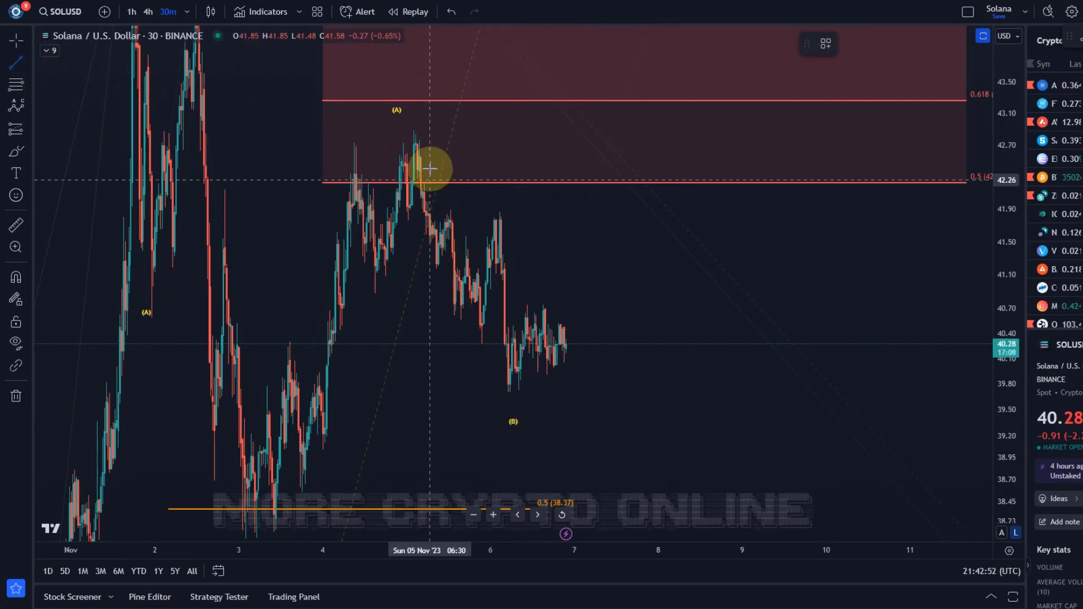
pyautogui.click(415, 134)
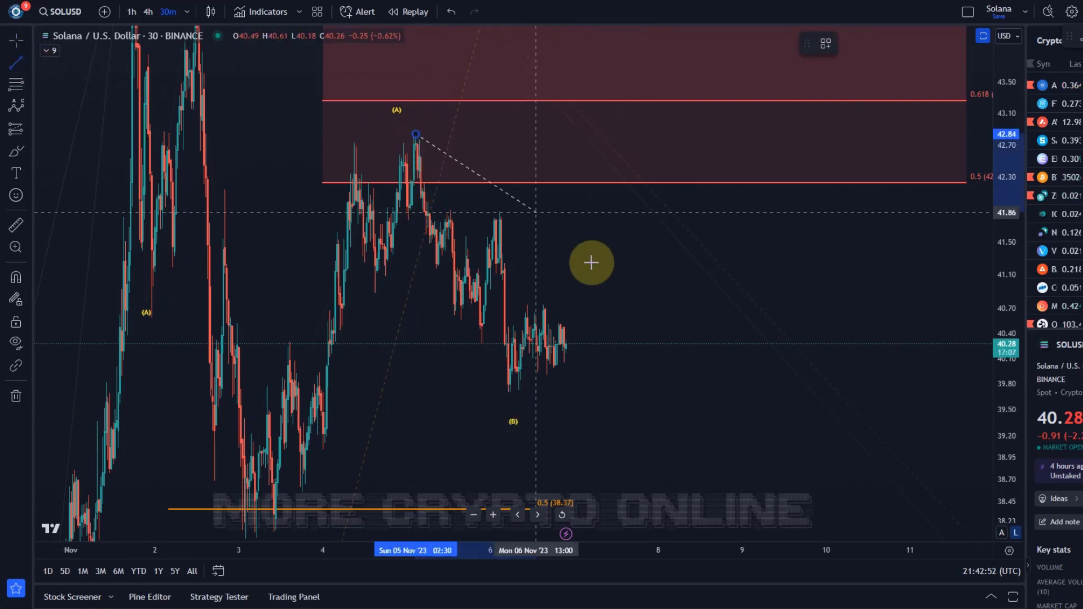
pyautogui.click(629, 330)
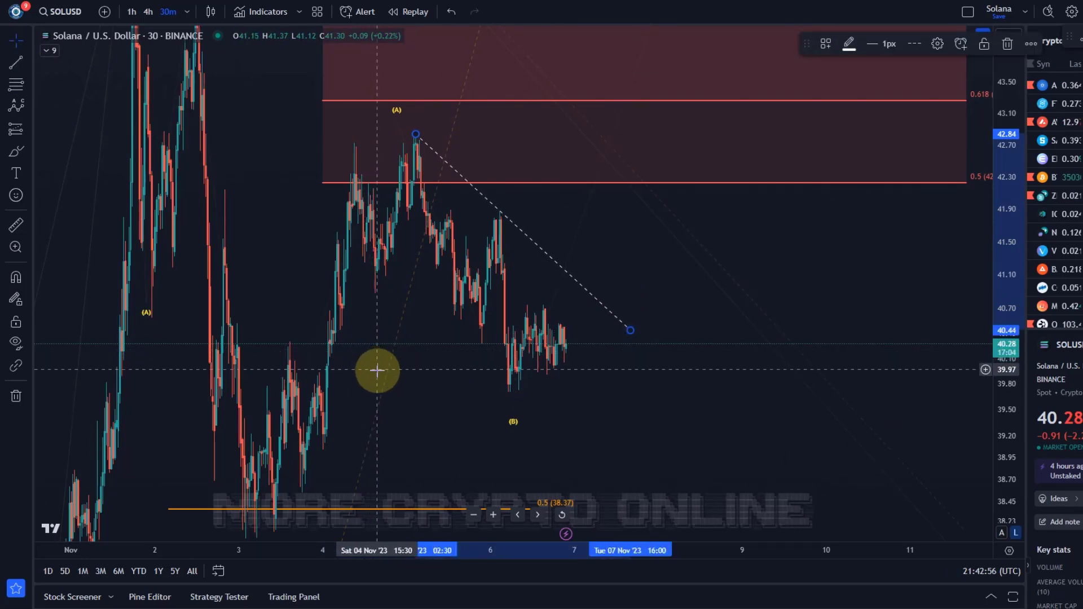
pyautogui.press('Delete')
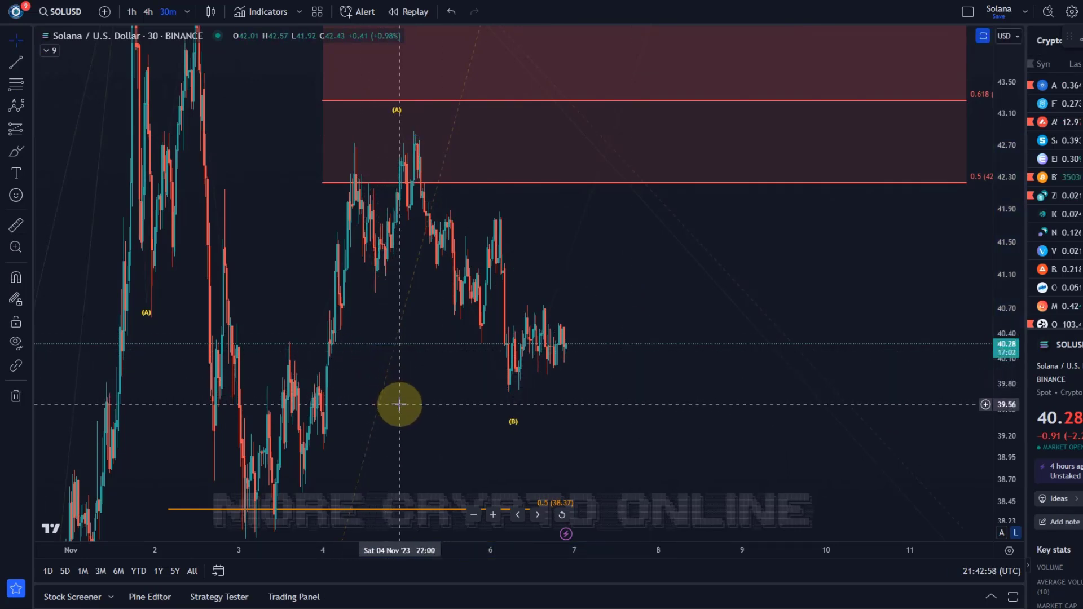
# - Examine the red resistance zone, the 0.5 support line near wave (B) and the orange wave 4 target zone within the wider count
pyautogui.moveTo(999, 248); pyautogui.dragTo(1018, 420)
pyautogui.scroll(-2, 662, 341)
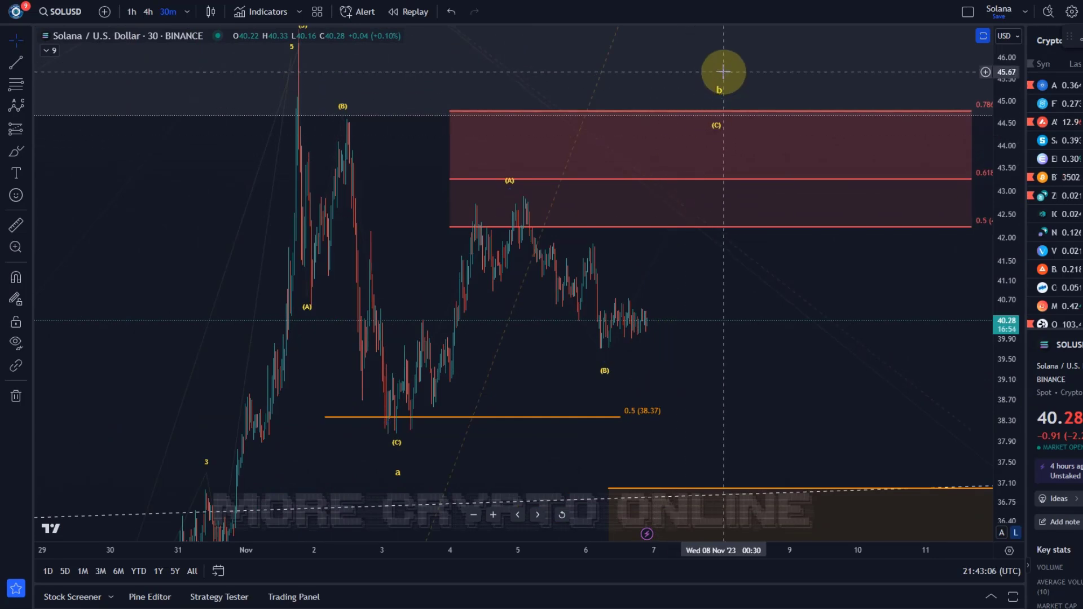
pyautogui.scroll(-3, 691, 256)
pyautogui.moveTo(796, 416); pyautogui.dragTo(421, 277)
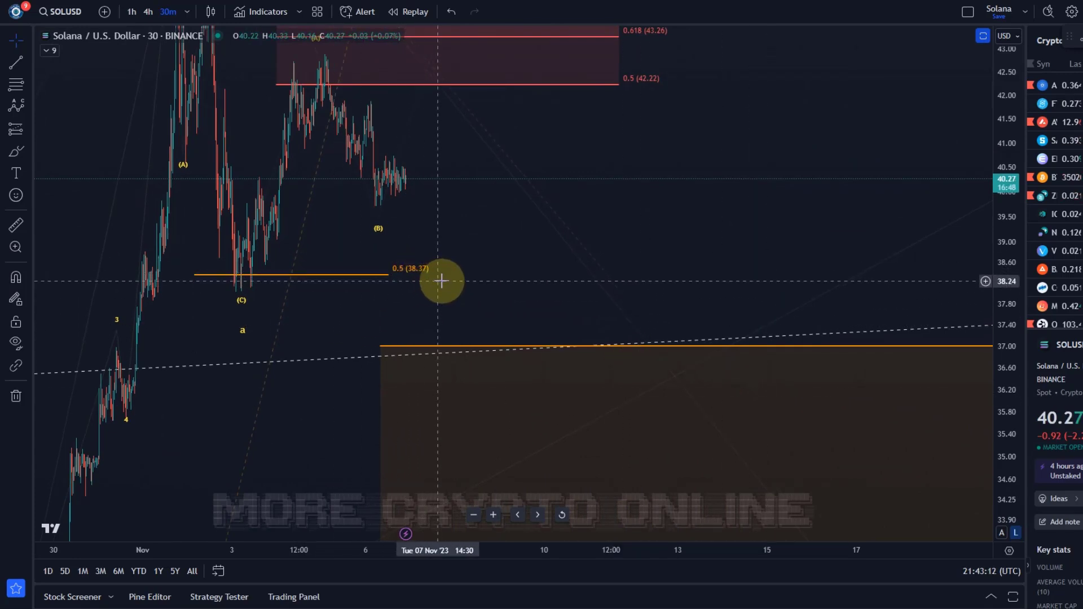
pyautogui.scroll(-4, 473, 280)
pyautogui.moveTo(743, 411); pyautogui.dragTo(343, 317)
pyautogui.moveTo(1014, 208); pyautogui.dragTo(1055, 523)
pyautogui.scroll(-4, 572, 368)
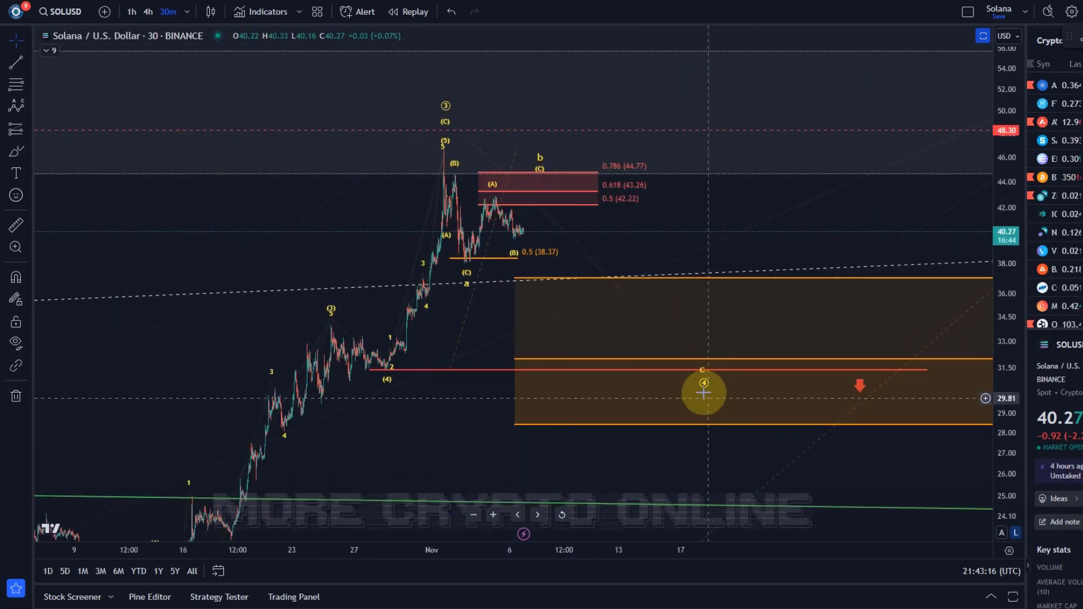